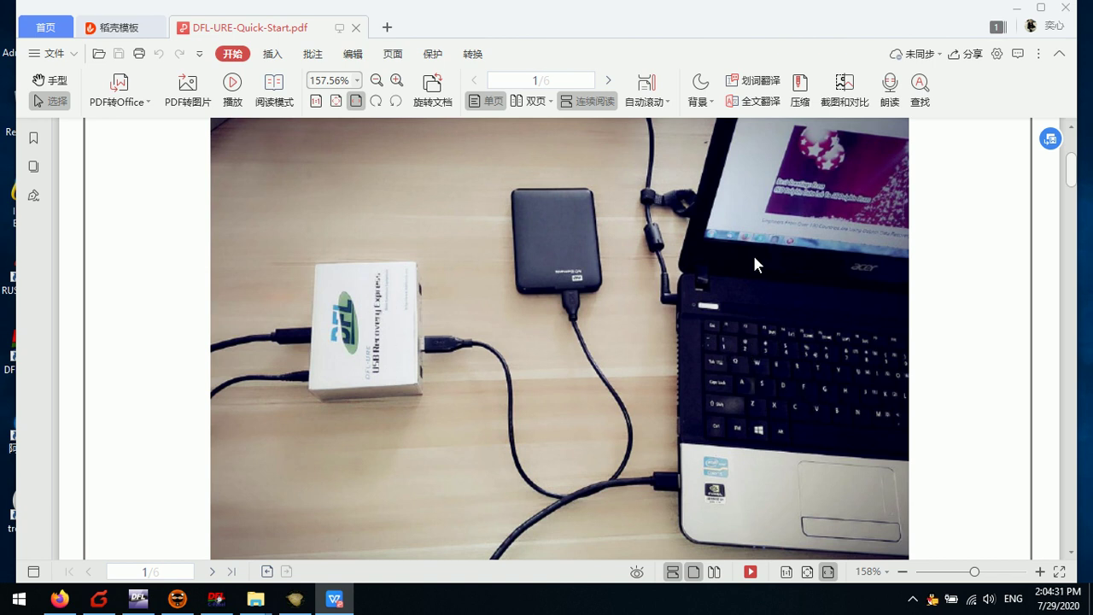
- Review the hardware connection photo in the DFL-URE-Quick-Start.pdf guide and minimize the document window
scroll(630, 434, "down", 4)
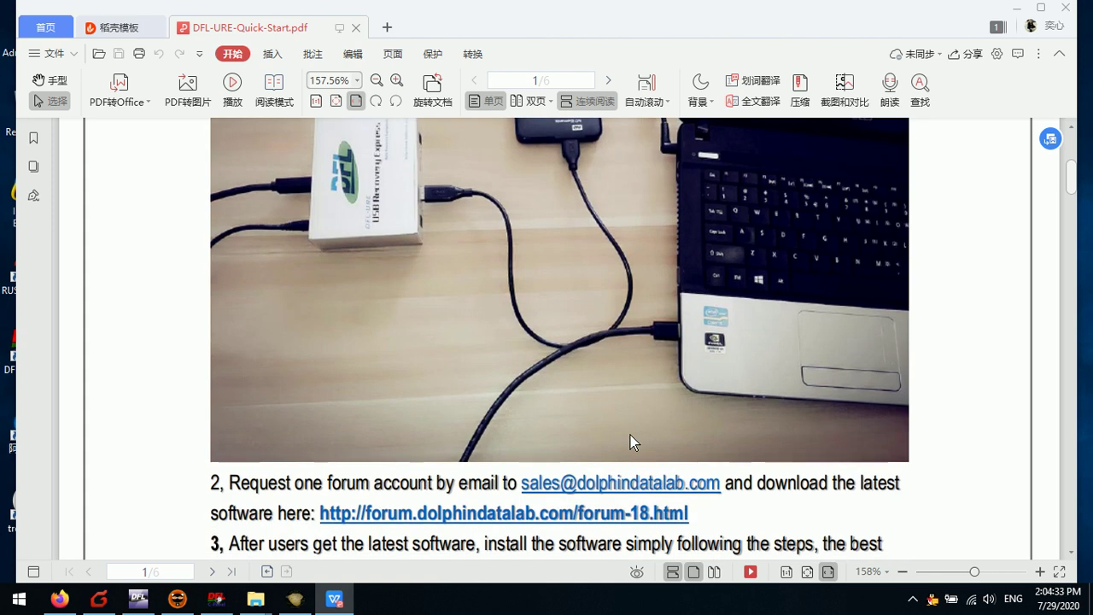
scroll(630, 433, "up", 2)
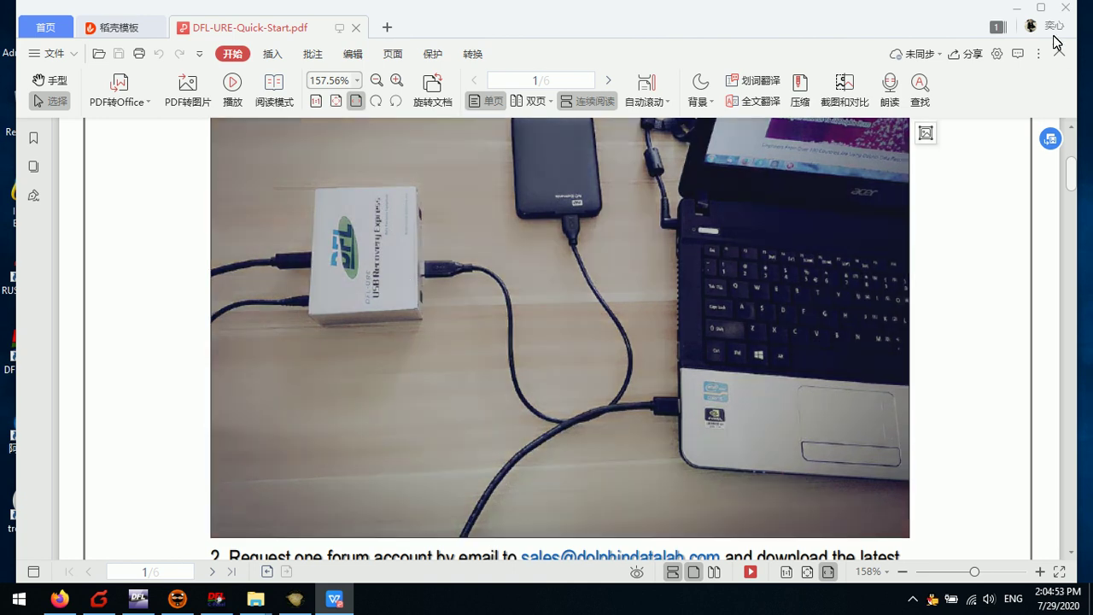
left_click(1015, 8)
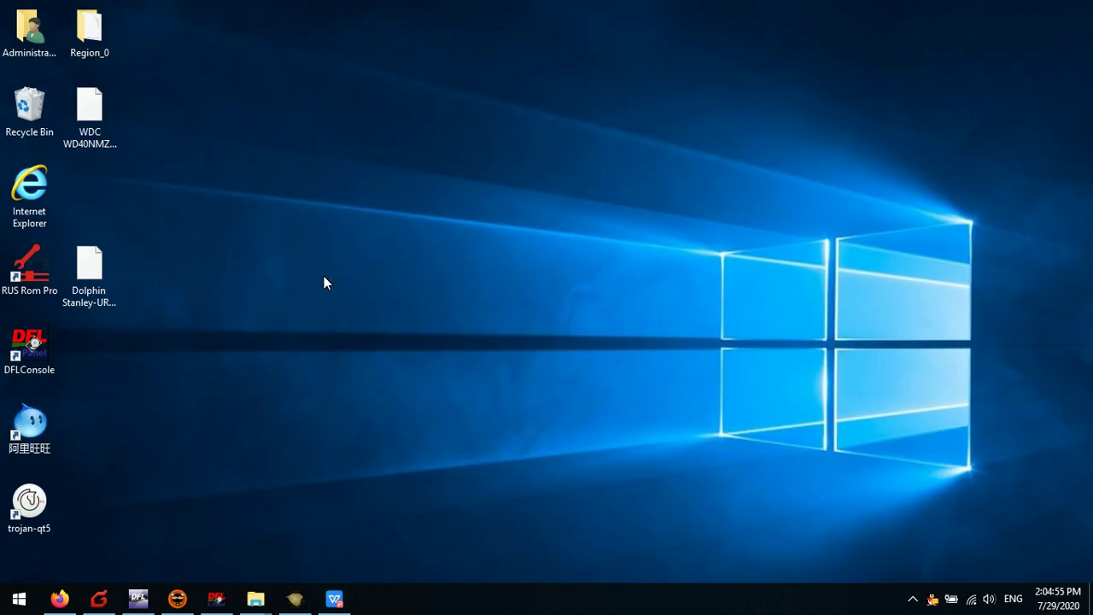
- Move the URE .dat file icon on the desktop directly below the WDC file
left_click_drag(107, 261, 105, 189)
left_click(230, 195)
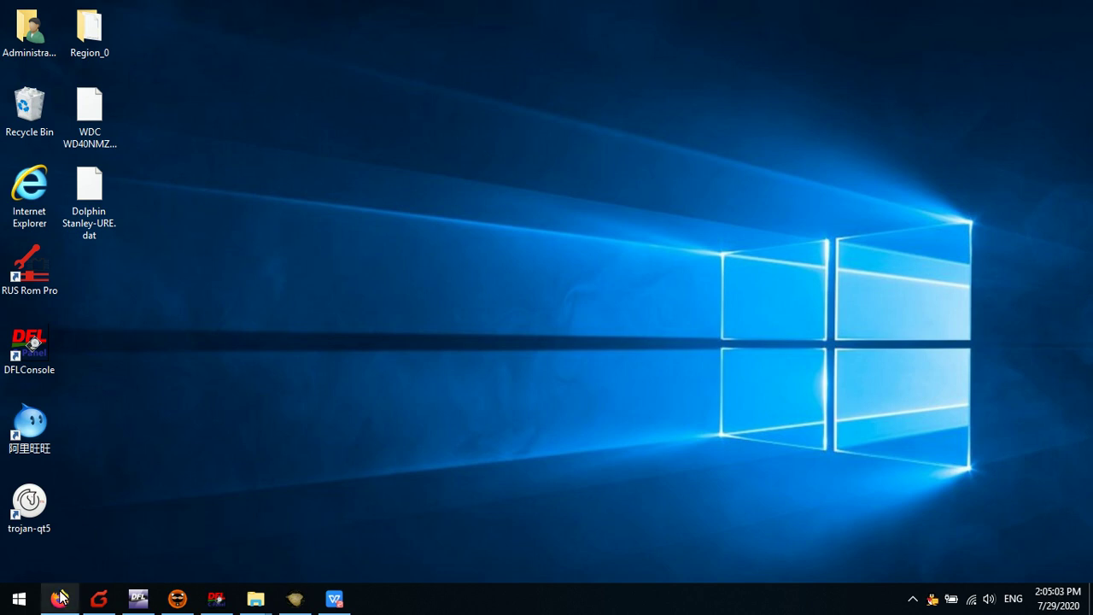
- Open the folder containing the program behind the DFLConsole desktop shortcut and reposition its window
mouse_move(61, 597)
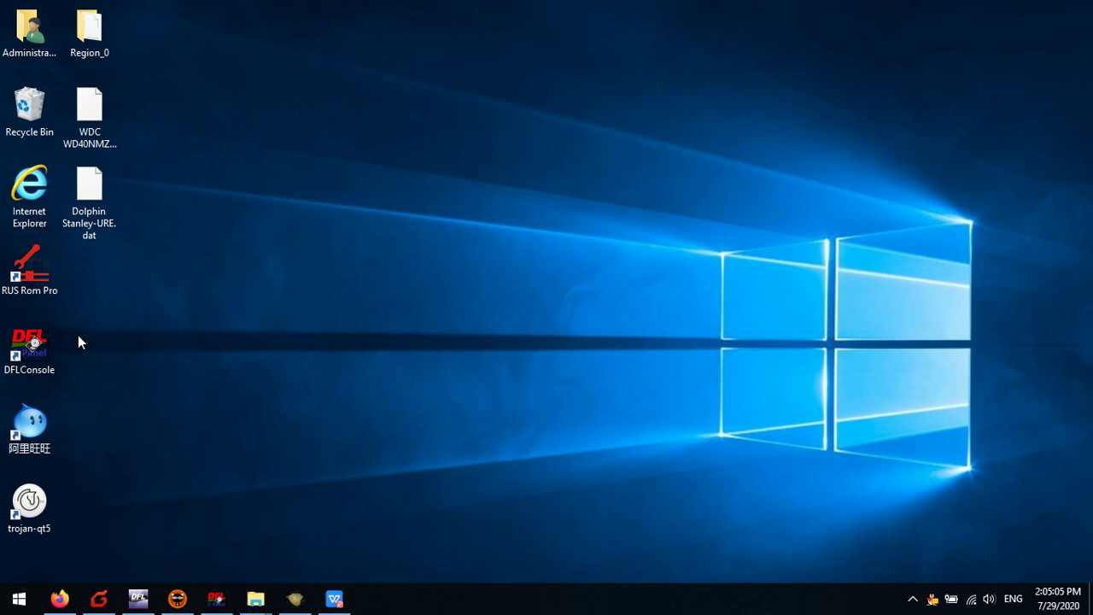
right_click(39, 337)
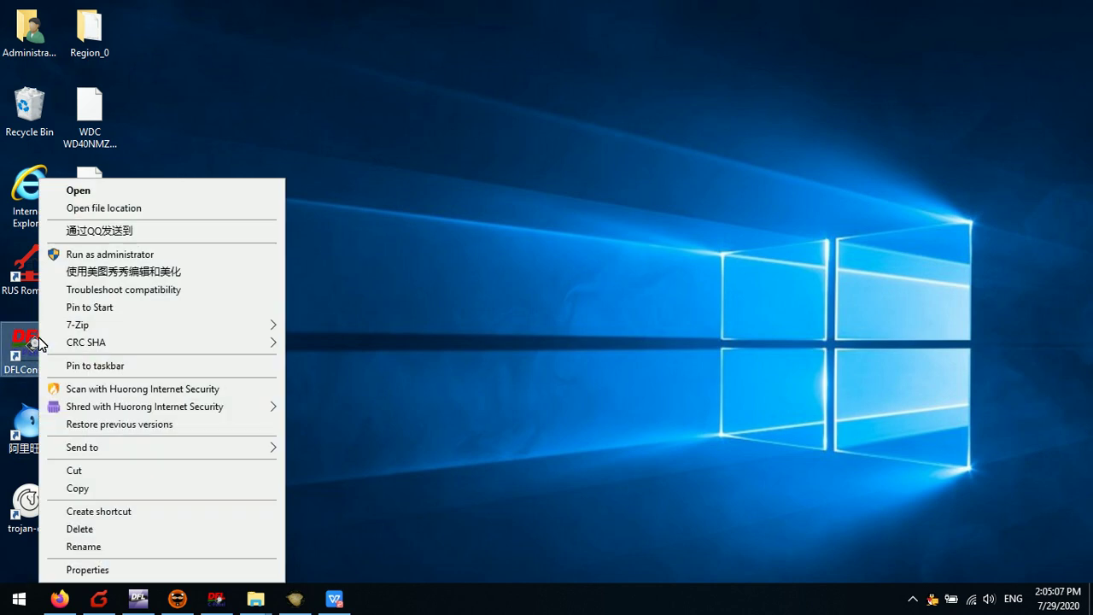
left_click(124, 214)
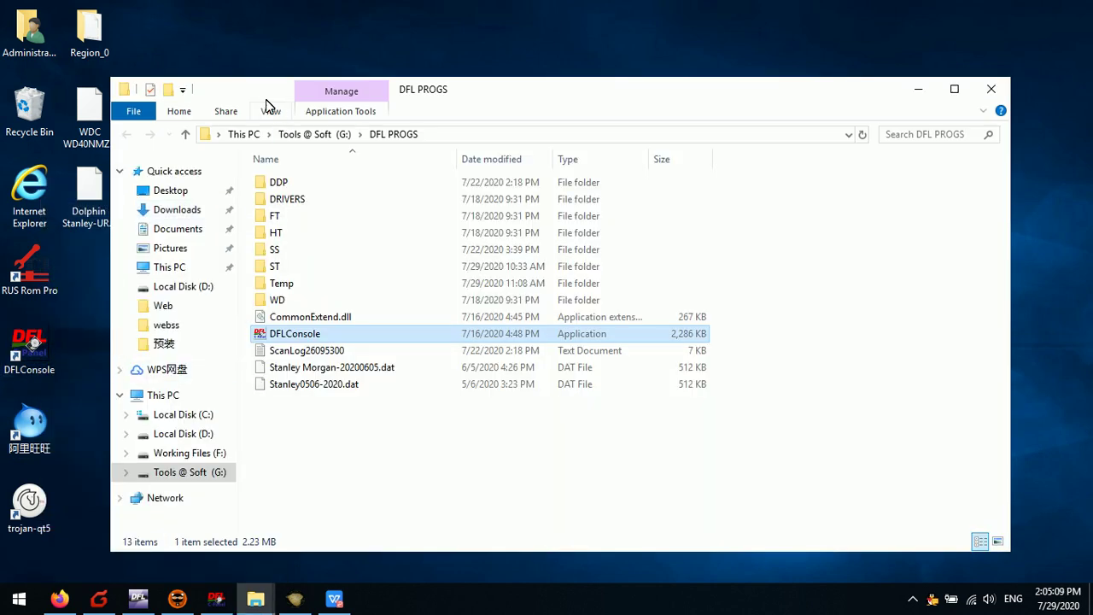
left_click_drag(265, 97, 330, 84)
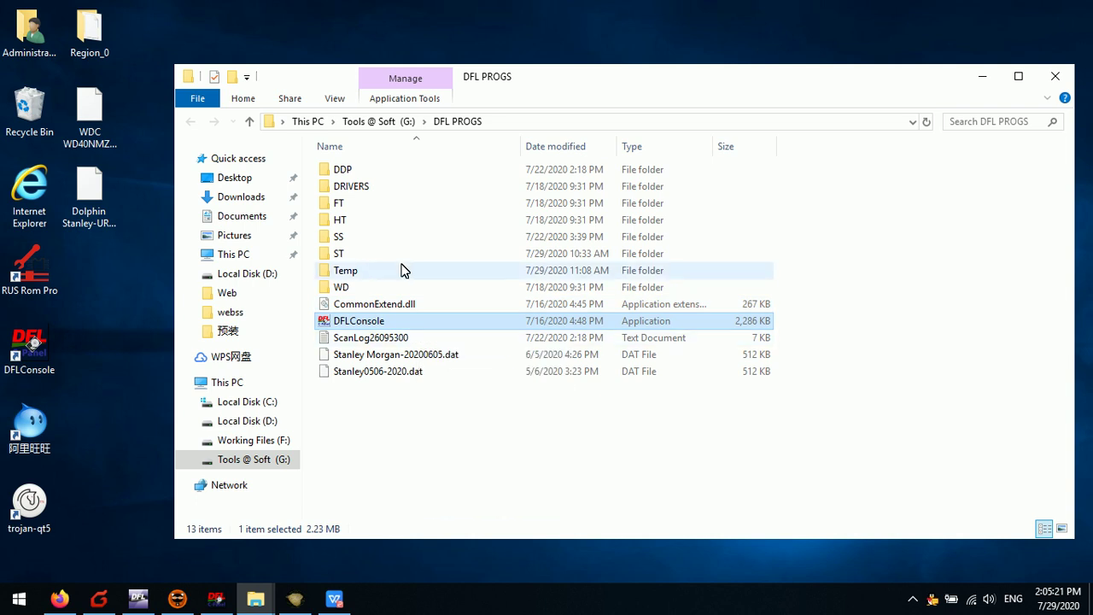
left_click(409, 438)
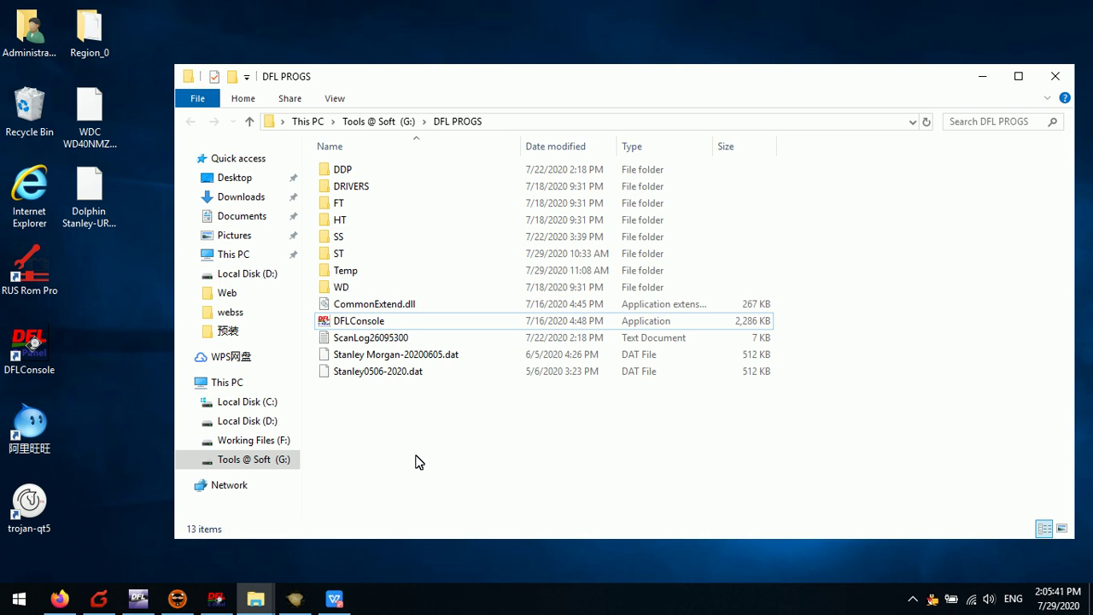
- Open Device Manager and locate the FT232R USB UART entry under Other devices
left_click(12, 606)
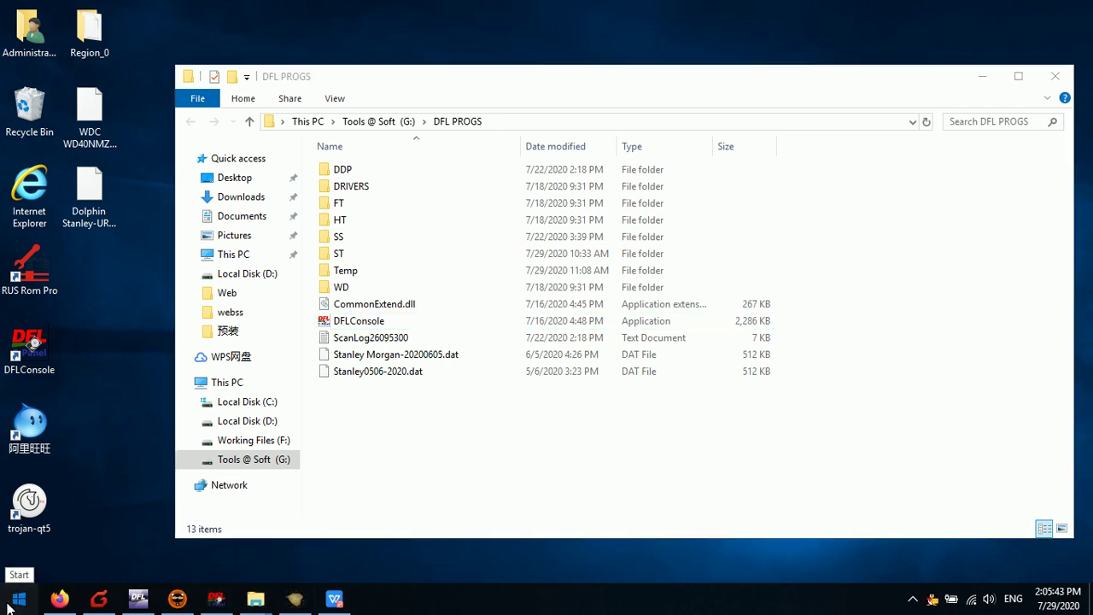
left_click(313, 420)
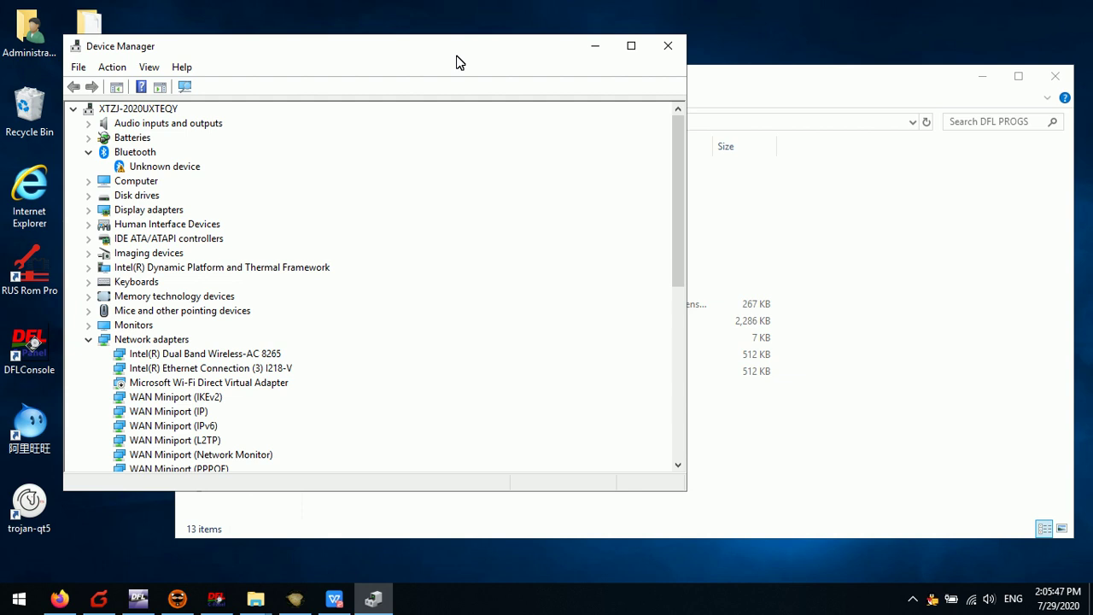
left_click_drag(456, 56, 613, 35)
scroll(376, 341, "down", 4)
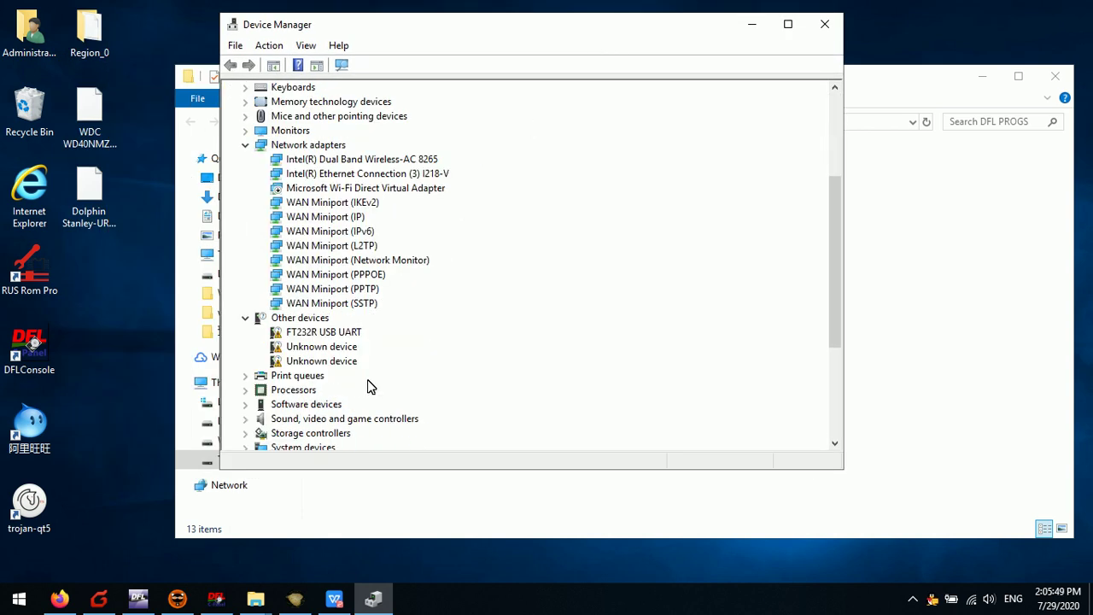
left_click(300, 321)
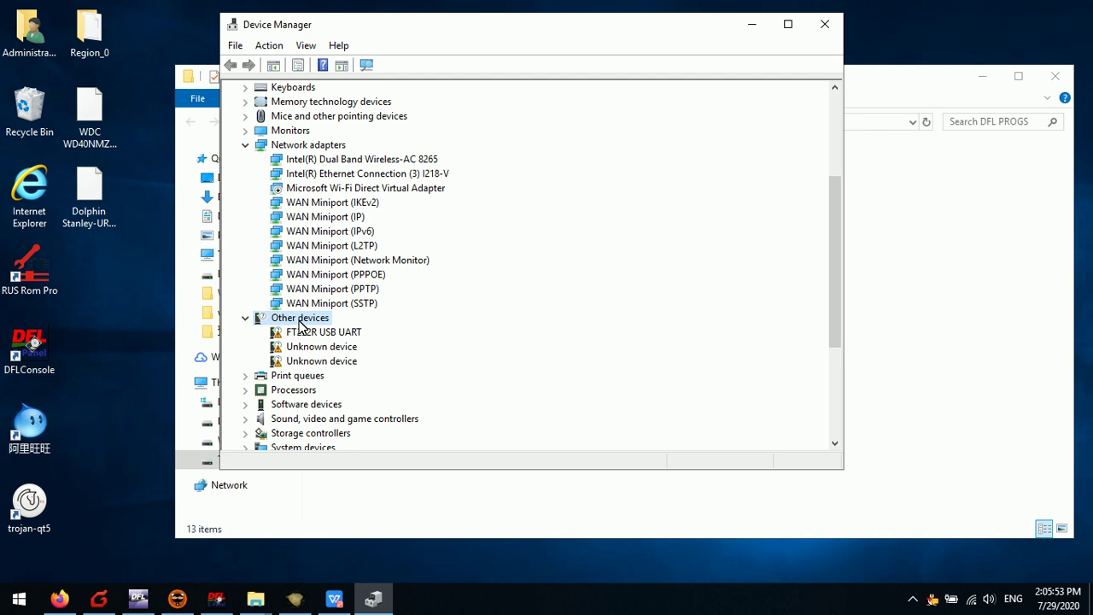
left_click(312, 333)
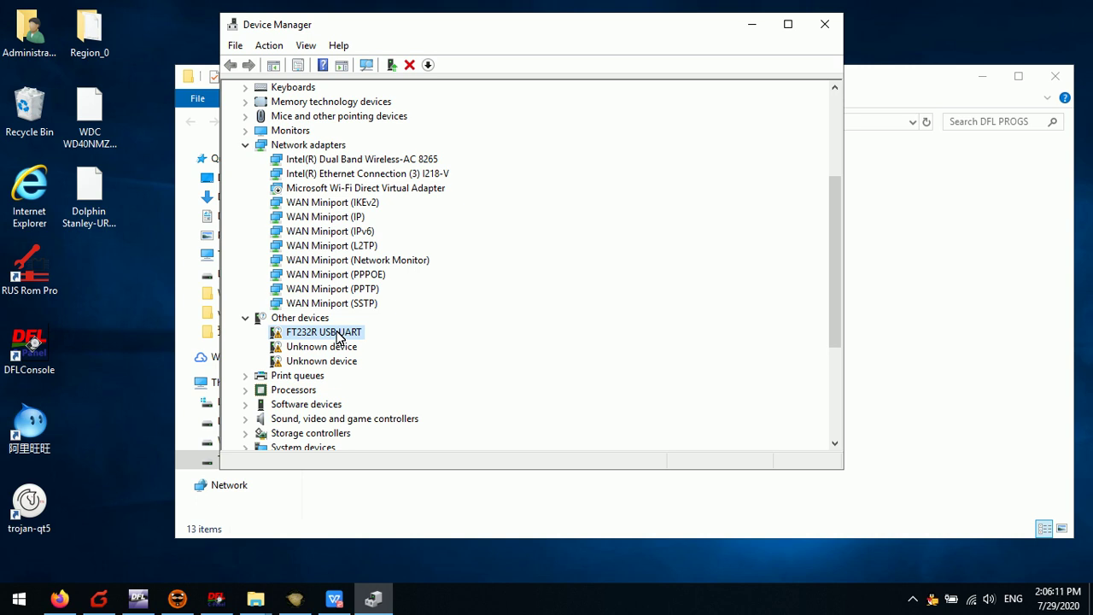
- Update the first unknown device under Other devices with driver software from G:\DFL PROGS\DRIVERS\URE\win10\x64, including subfolders
left_click(323, 350)
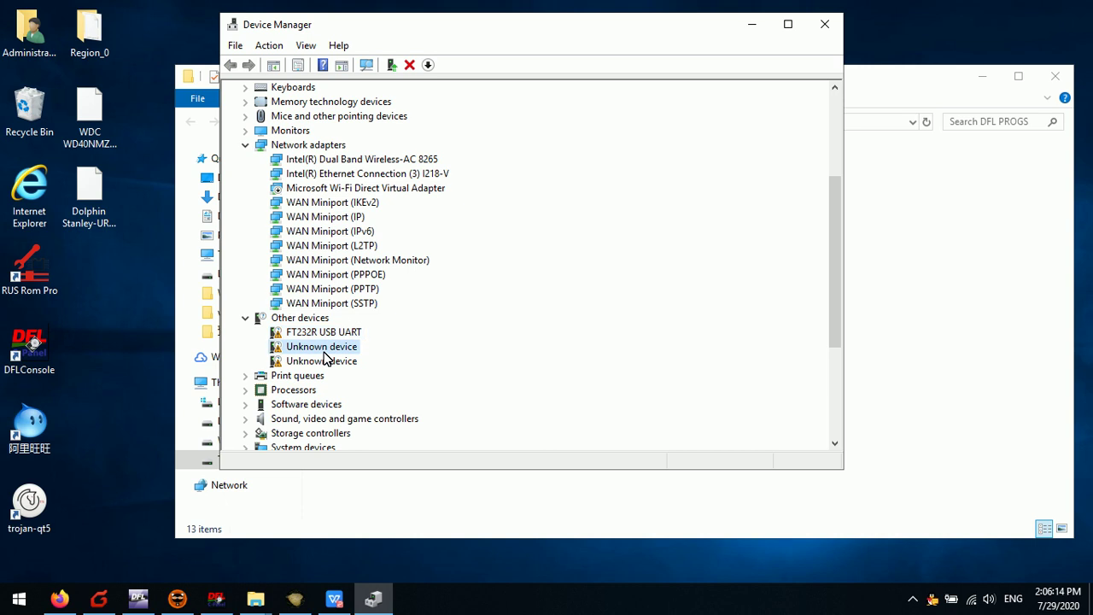
right_click(330, 354)
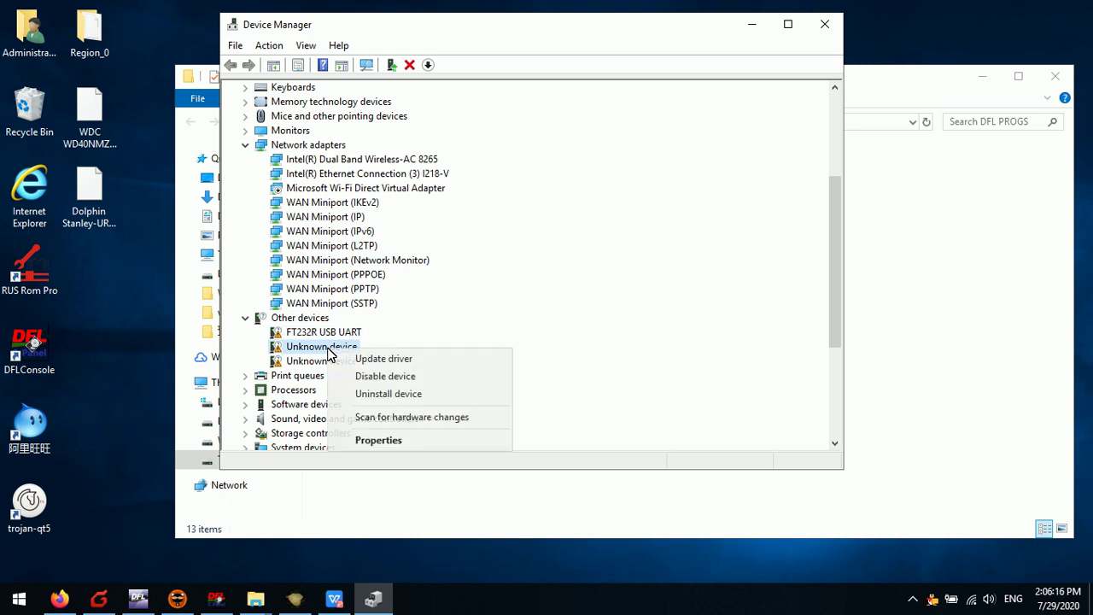
left_click(384, 358)
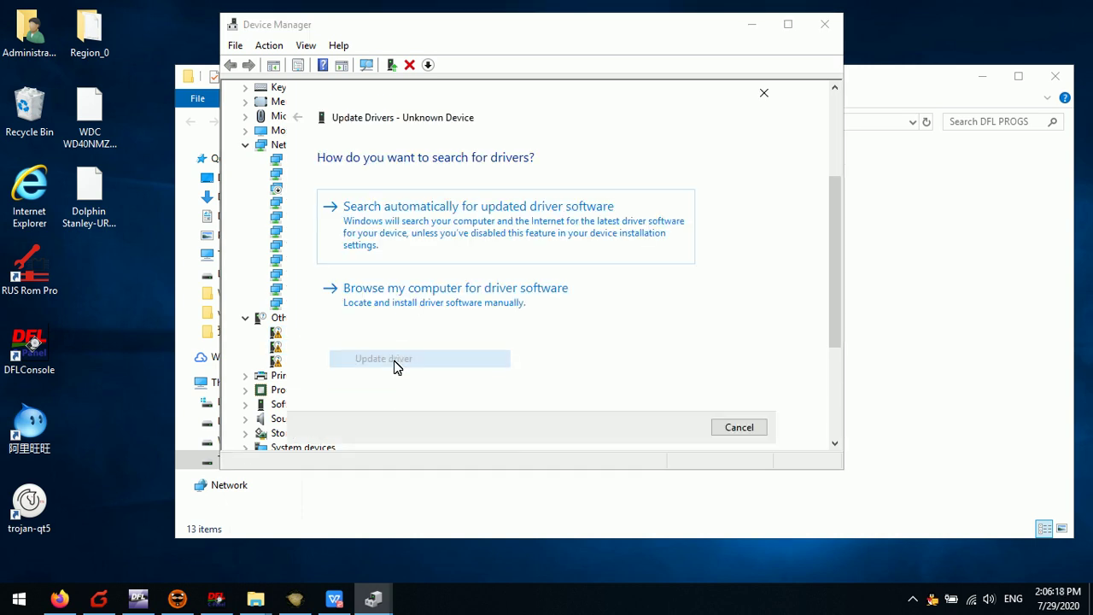
left_click(436, 309)
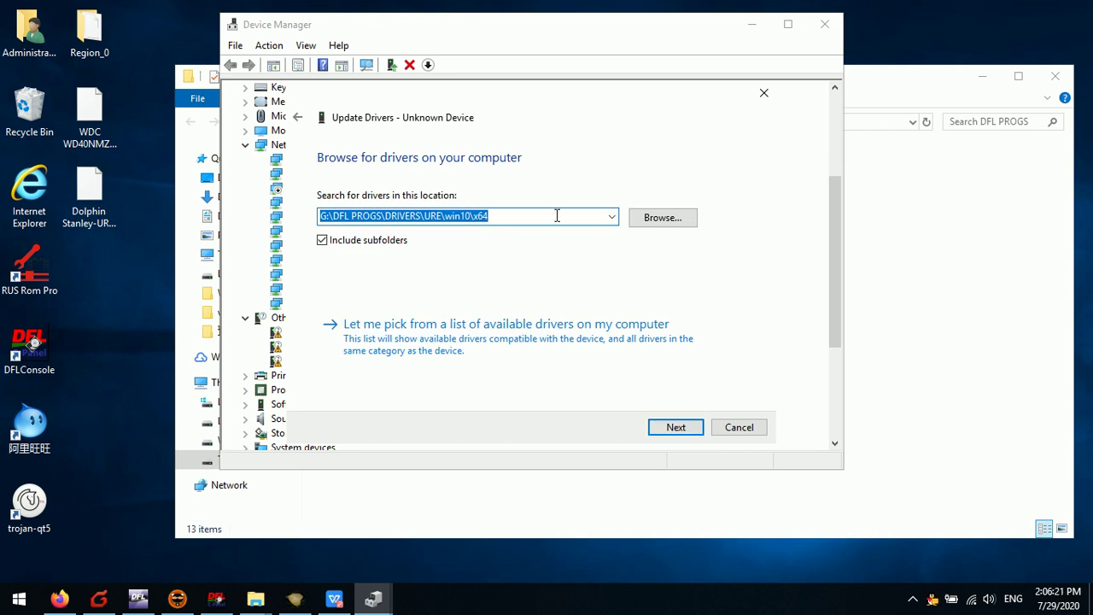
left_click(422, 218)
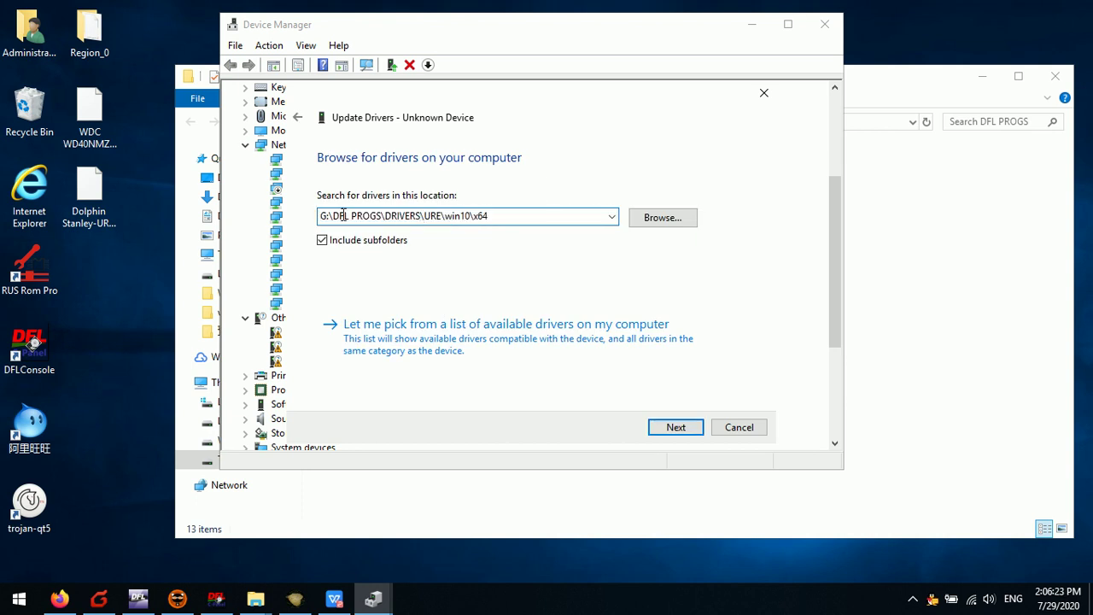
left_click_drag(493, 216, 310, 216)
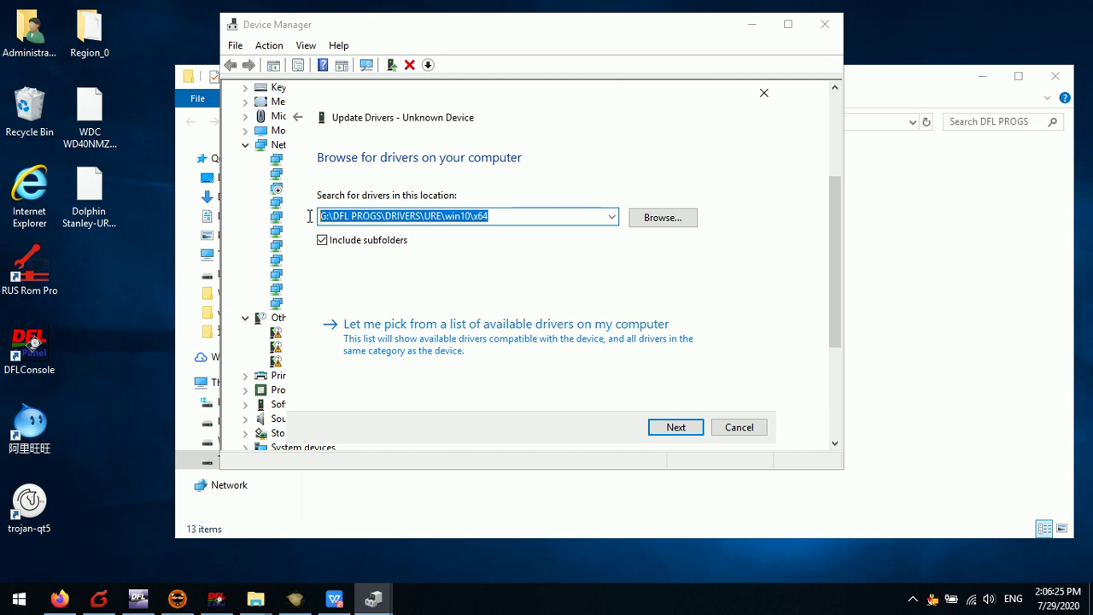
left_click(505, 216)
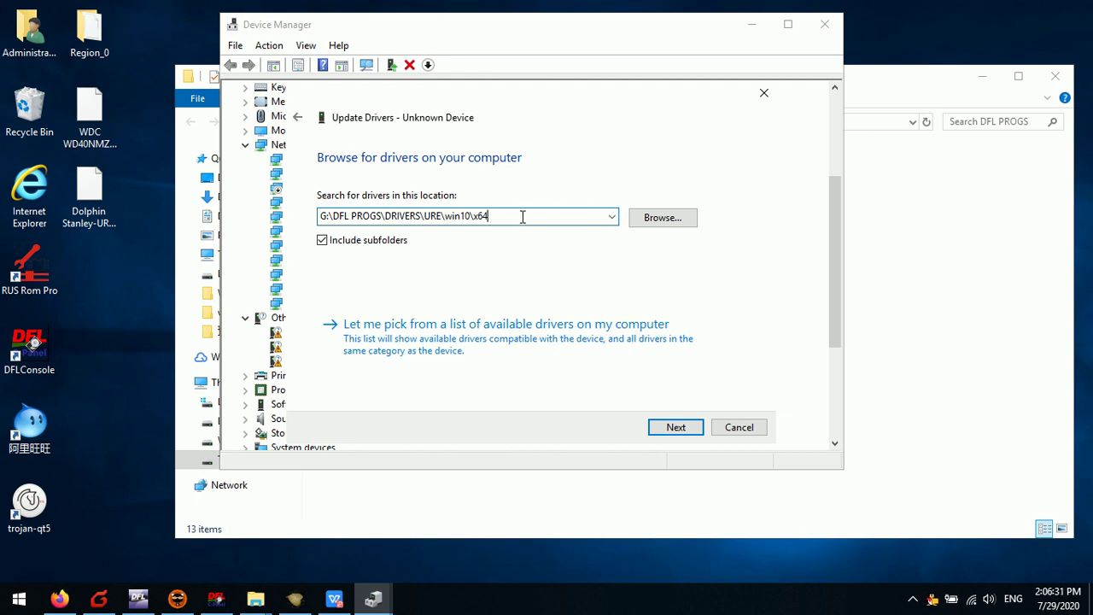
left_click(683, 427)
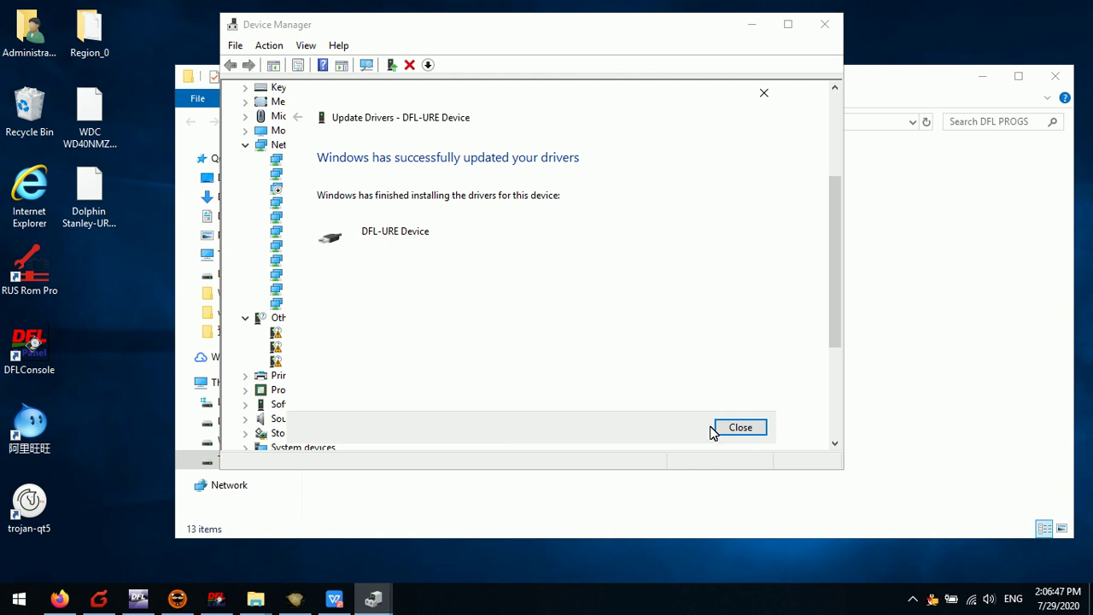
left_click(736, 433)
- Check the DFL-URE Device entry under Universal Serial Bus controllers and the remaining entries under Other devices
scroll(349, 402, "down", 3)
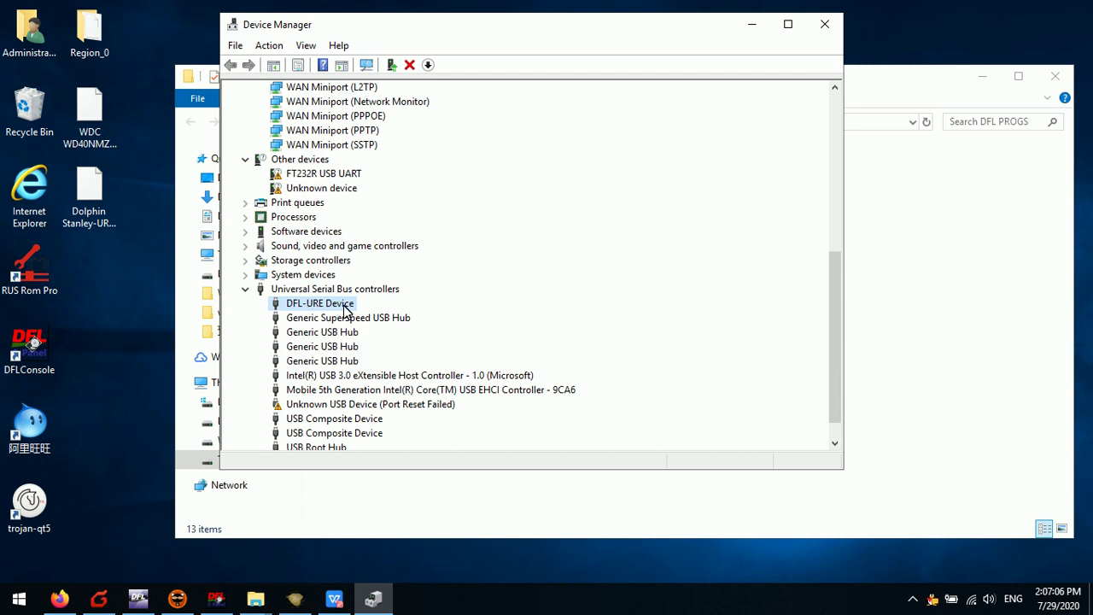
left_click(310, 275)
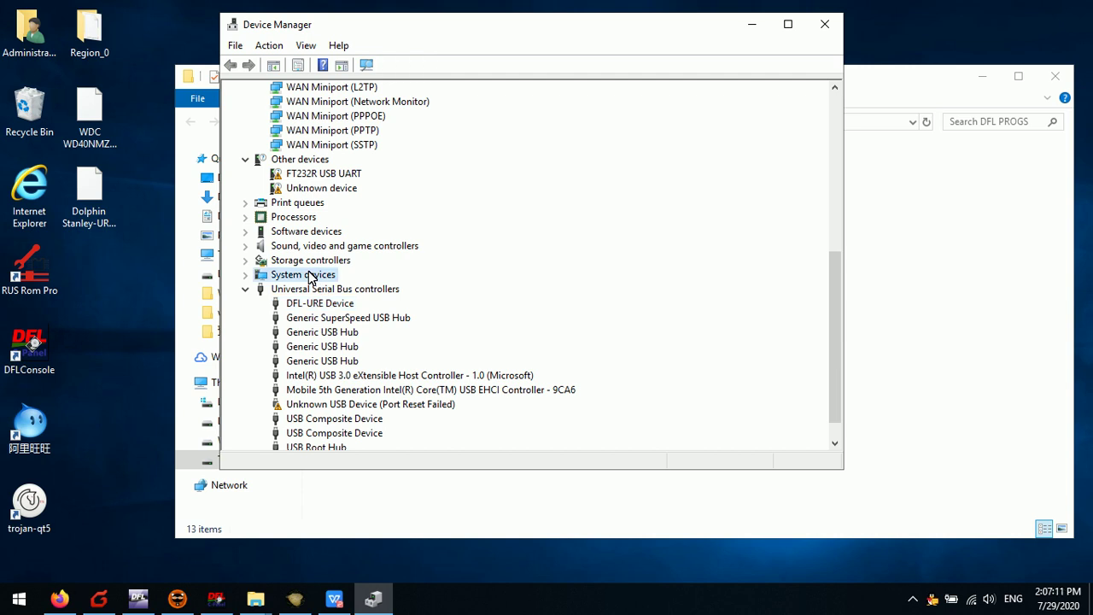
scroll(310, 294, "up", 6)
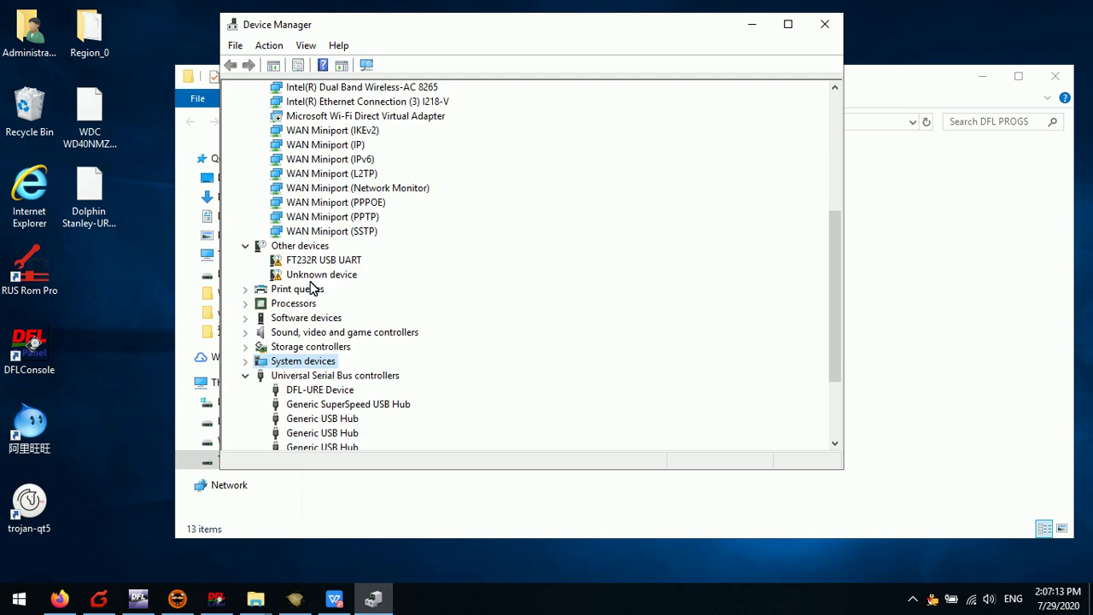
scroll(310, 321, "up", 2)
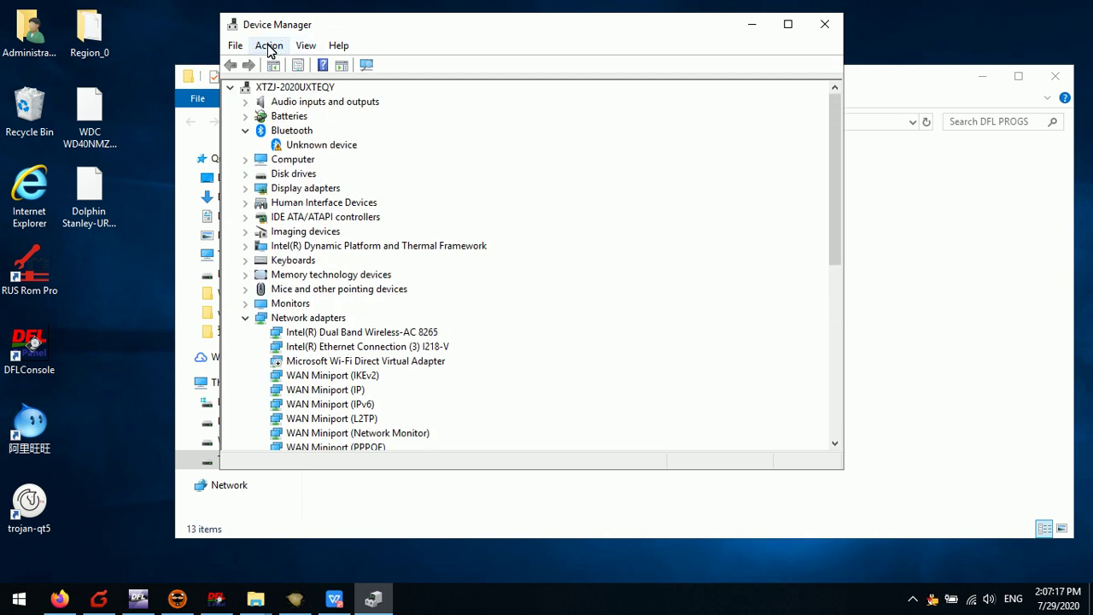
- Start adding legacy hardware with manual selection from a list, using the Show All Devices category
left_click_drag(362, 31, 367, 36)
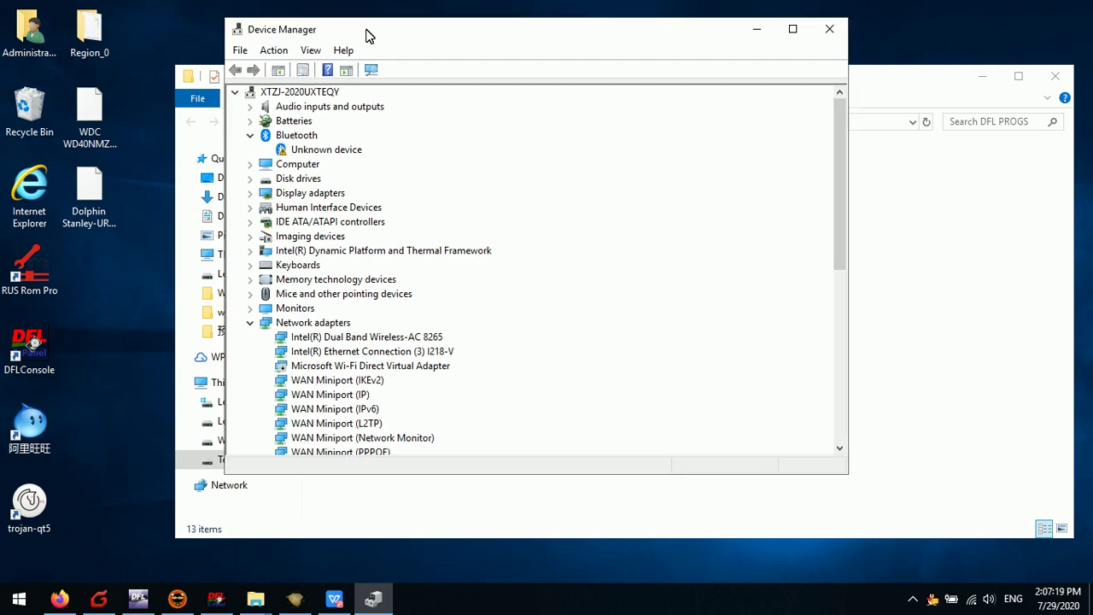
left_click(274, 53)
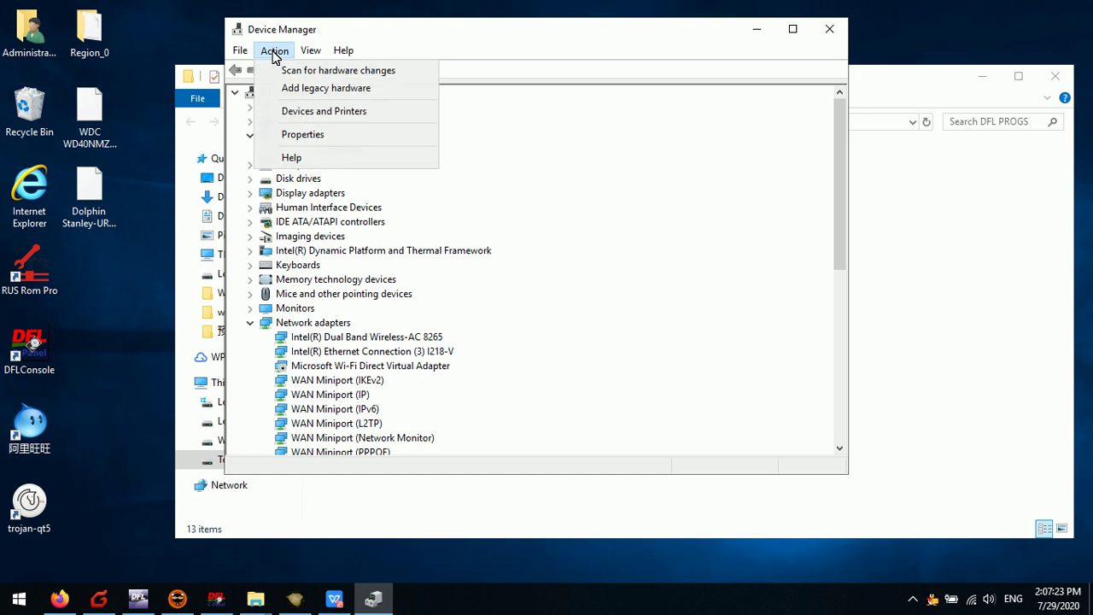
left_click(325, 90)
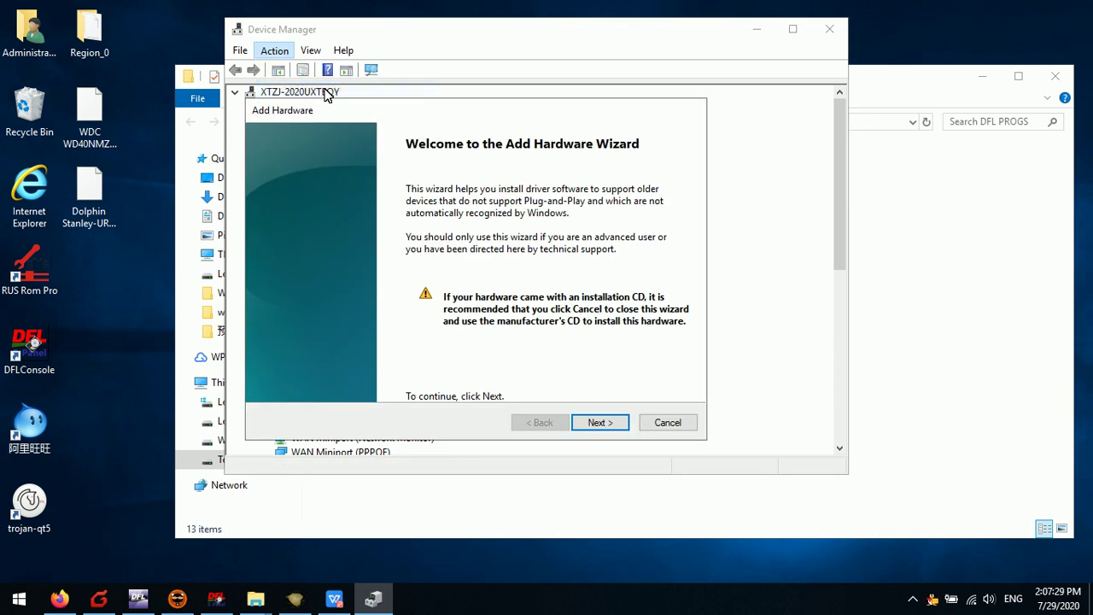
left_click(598, 422)
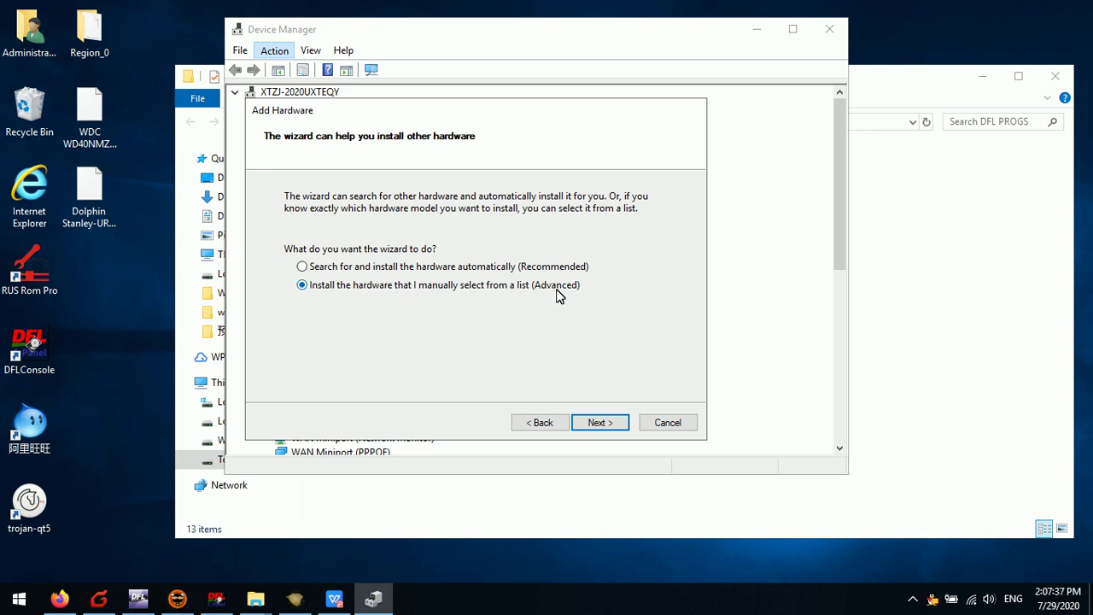
left_click(612, 431)
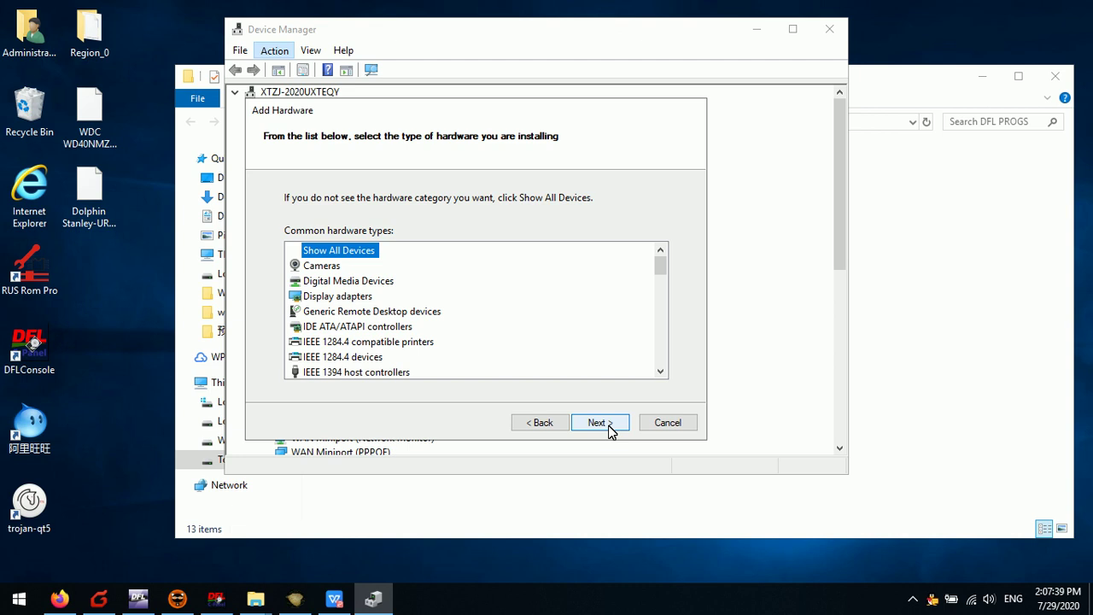
left_click(611, 428)
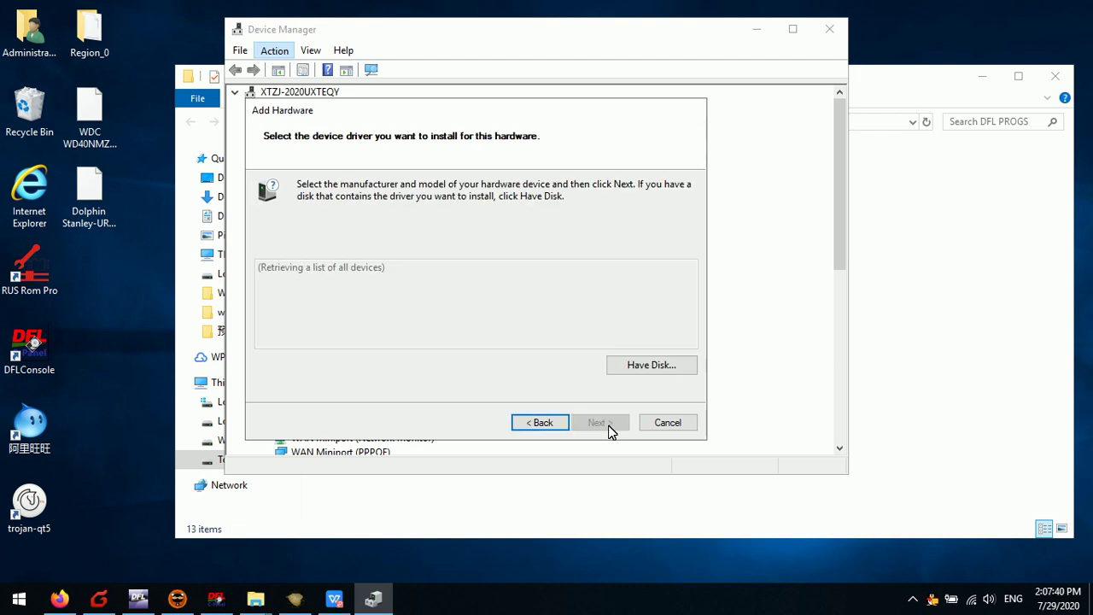
- Load the driver from disk using a setup information file in G:\DFL PROGS\DRIVERS\URE\win10\x64
left_click(656, 367)
left_click(597, 350)
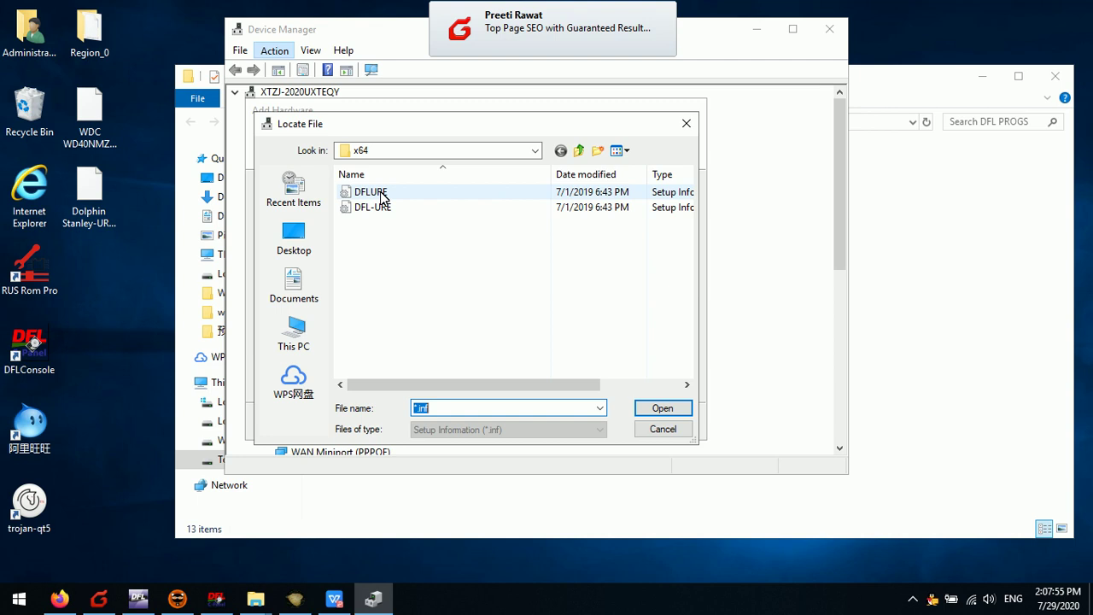
mouse_move(575, 131)
left_mouse_down()
mouse_move(571, 227)
mouse_move(669, 295)
mouse_move(570, 147)
left_mouse_up()
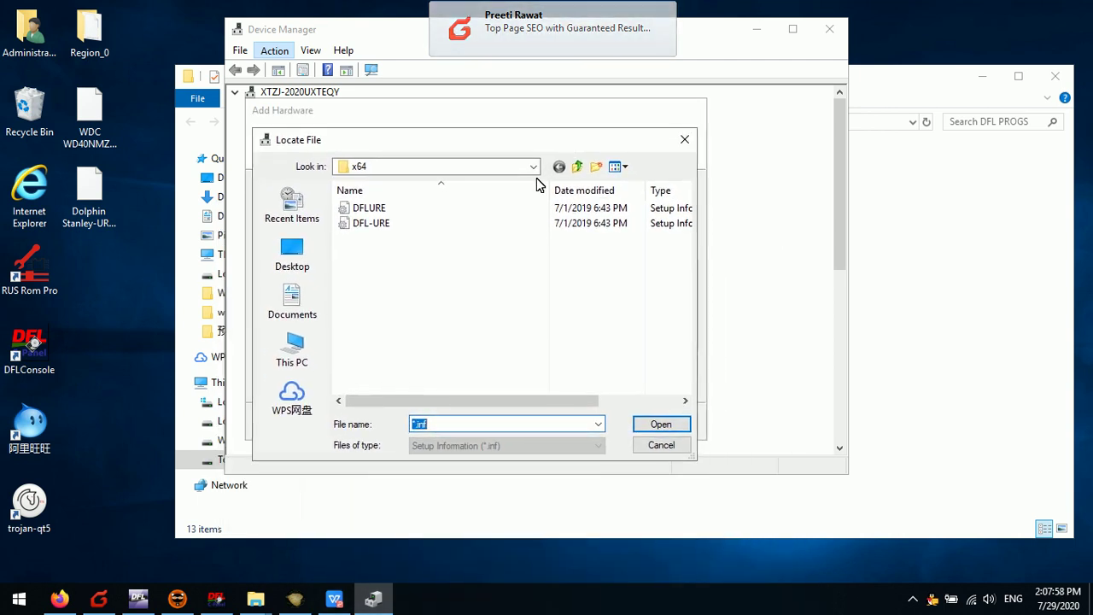
left_click(684, 139)
left_click(605, 350)
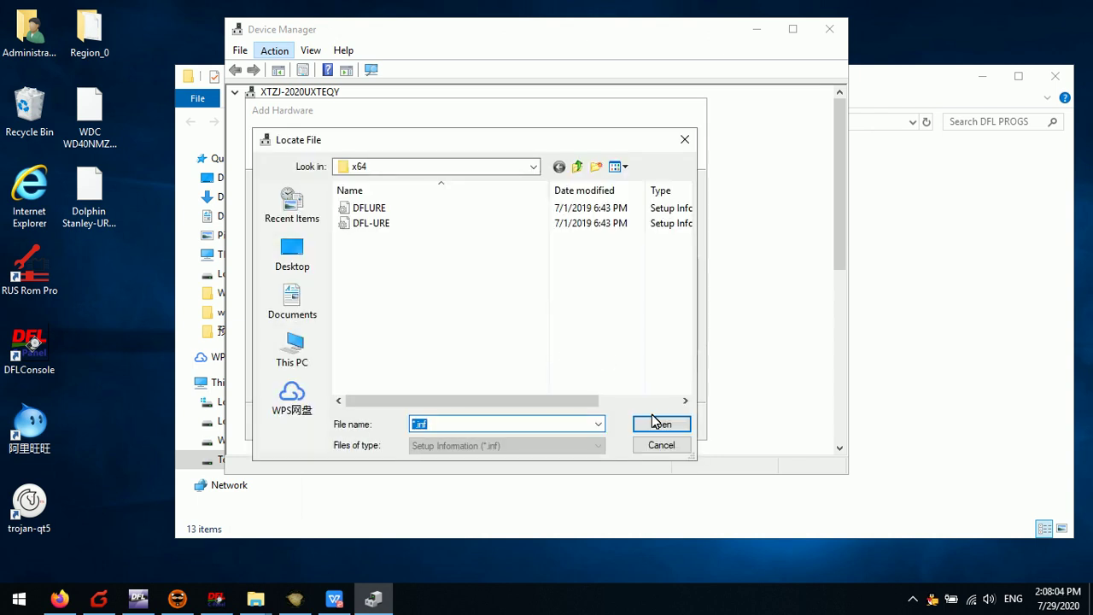
double_click(393, 223)
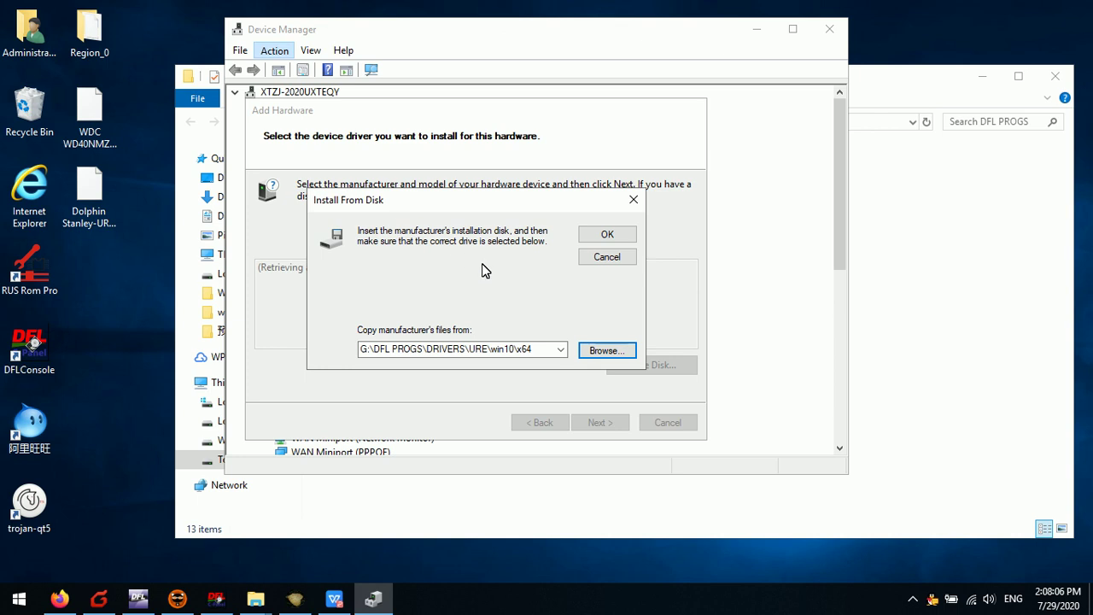
left_click(607, 235)
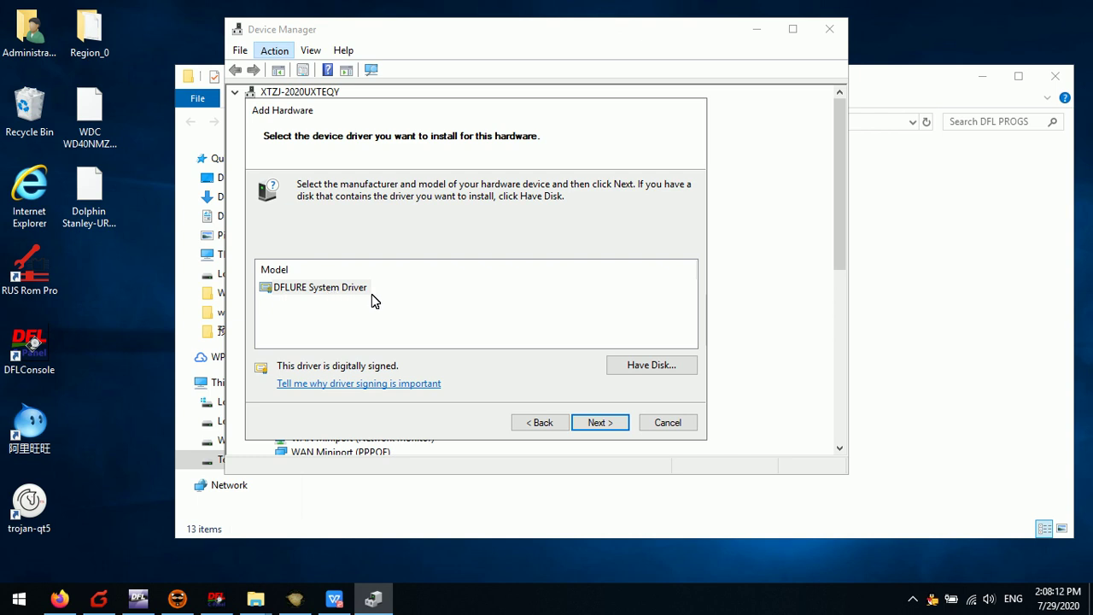
- Install the DFLURE System Driver as the new hardware and finish the Add Hardware wizard
left_click(603, 427)
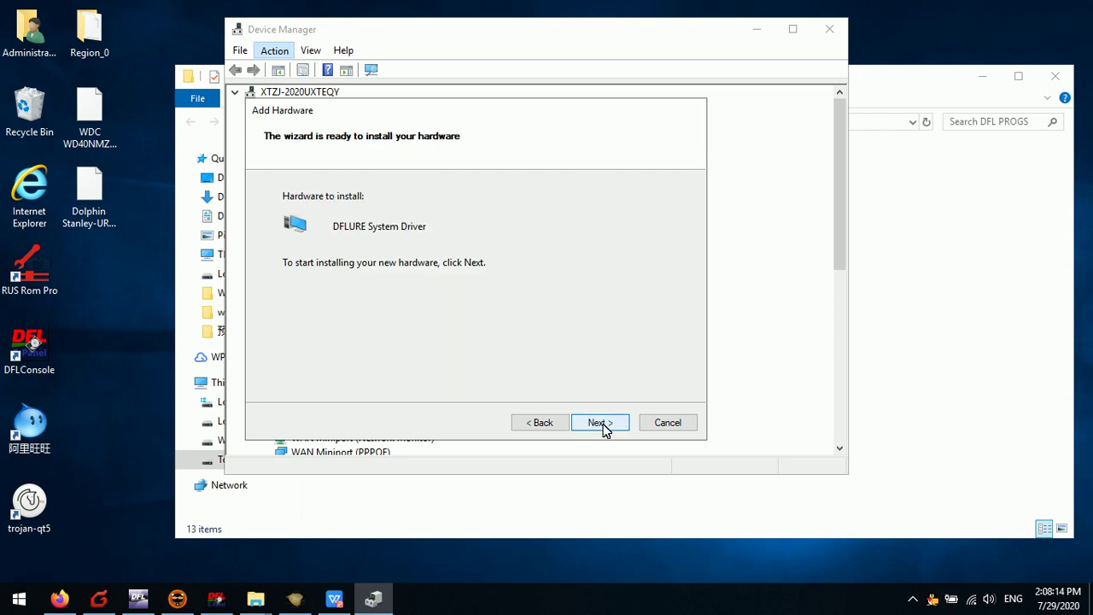
left_click(600, 423)
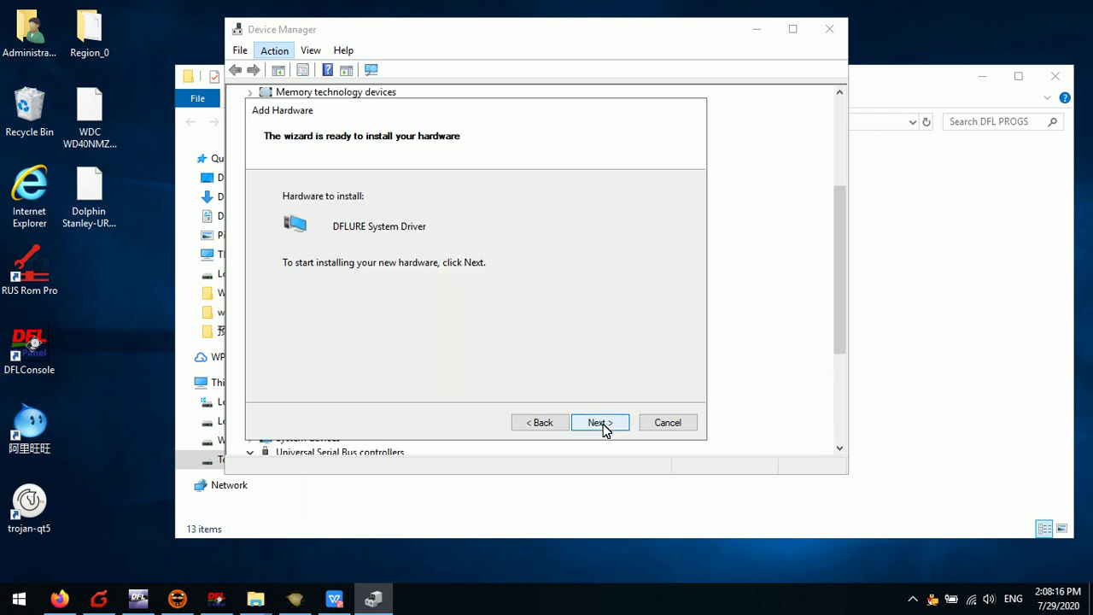
left_click(601, 423)
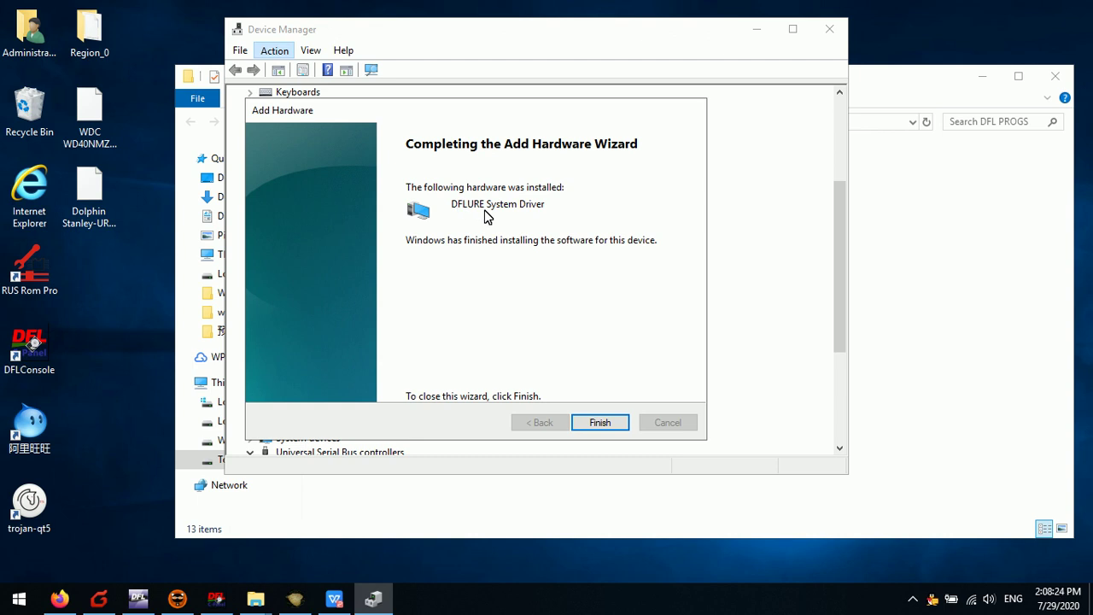
left_click(598, 422)
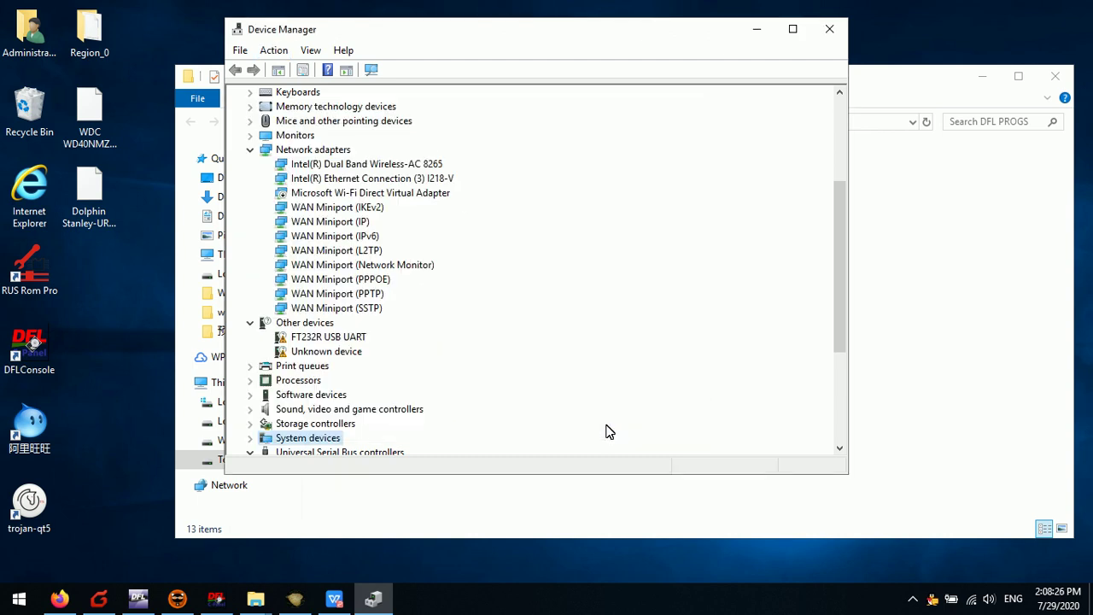
- Check the DFLURE System Driver under System devices and the DFL-URE Device under USB controllers, and close Device Manager
scroll(385, 366, "down", 1)
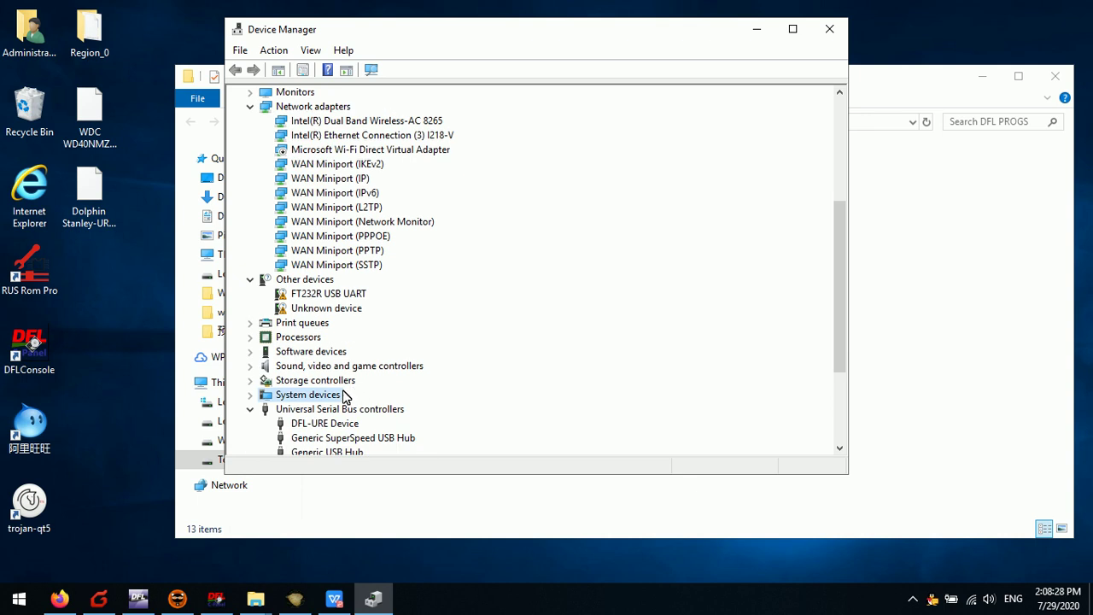
scroll(373, 382, "down", 1)
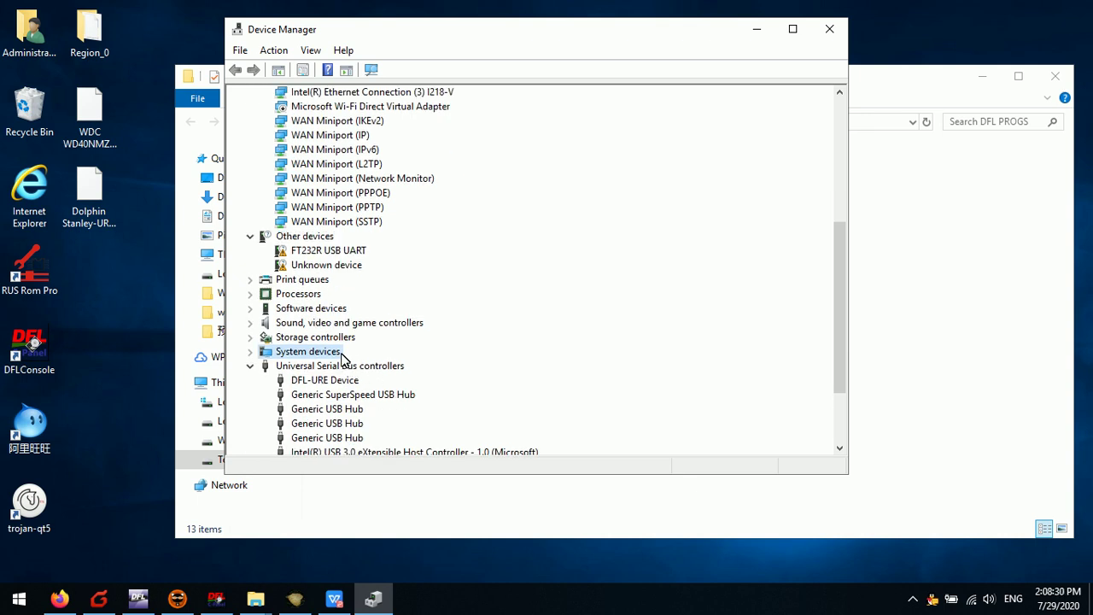
double_click(321, 355)
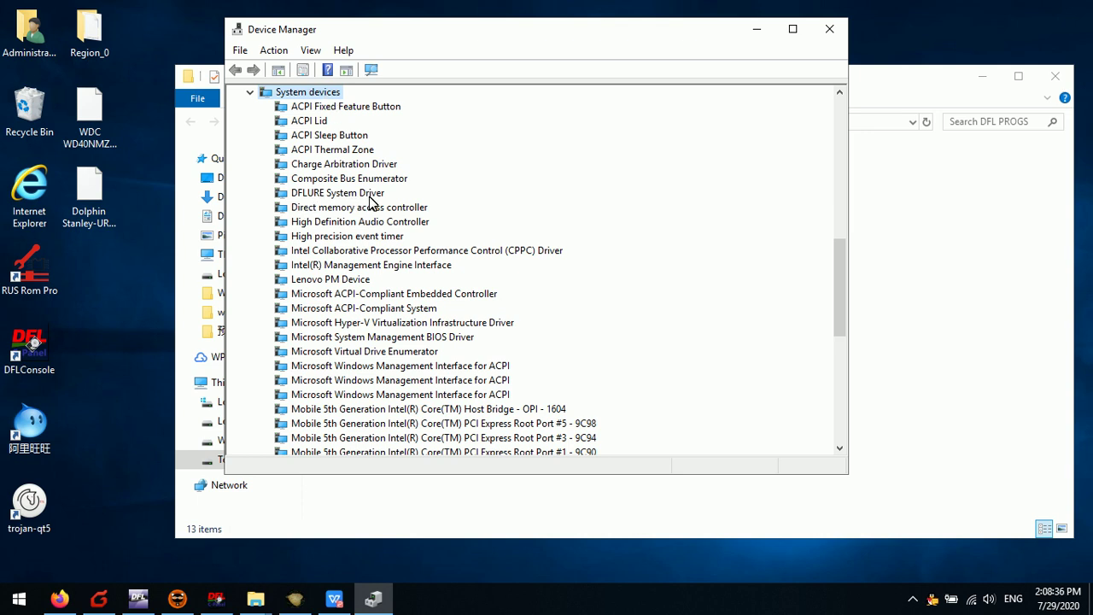
scroll(363, 203, "up", 2)
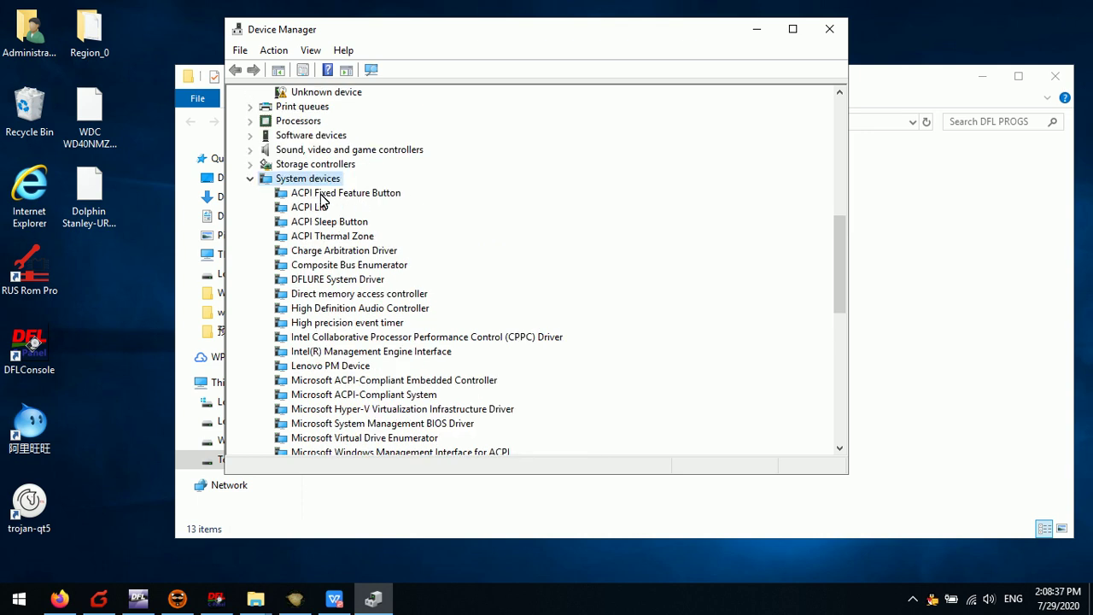
left_click(249, 178)
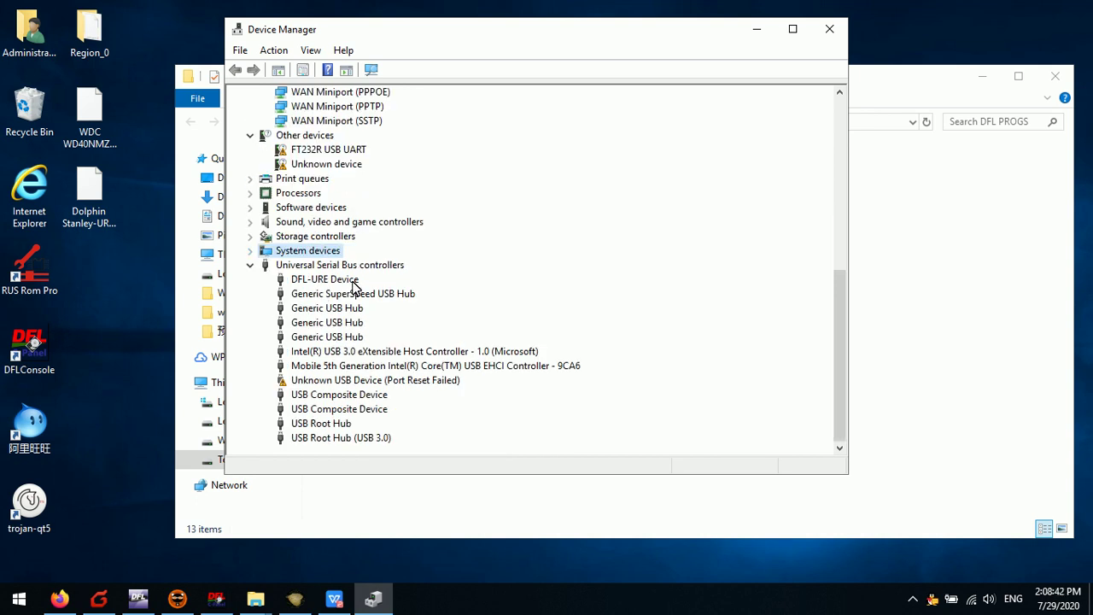
double_click(316, 251)
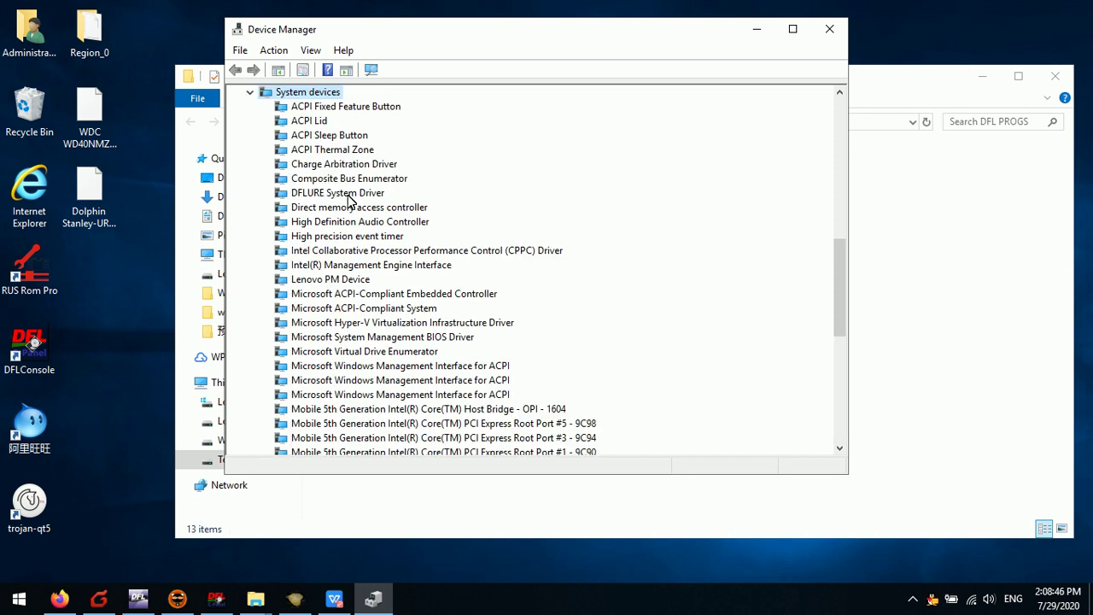
left_click(828, 27)
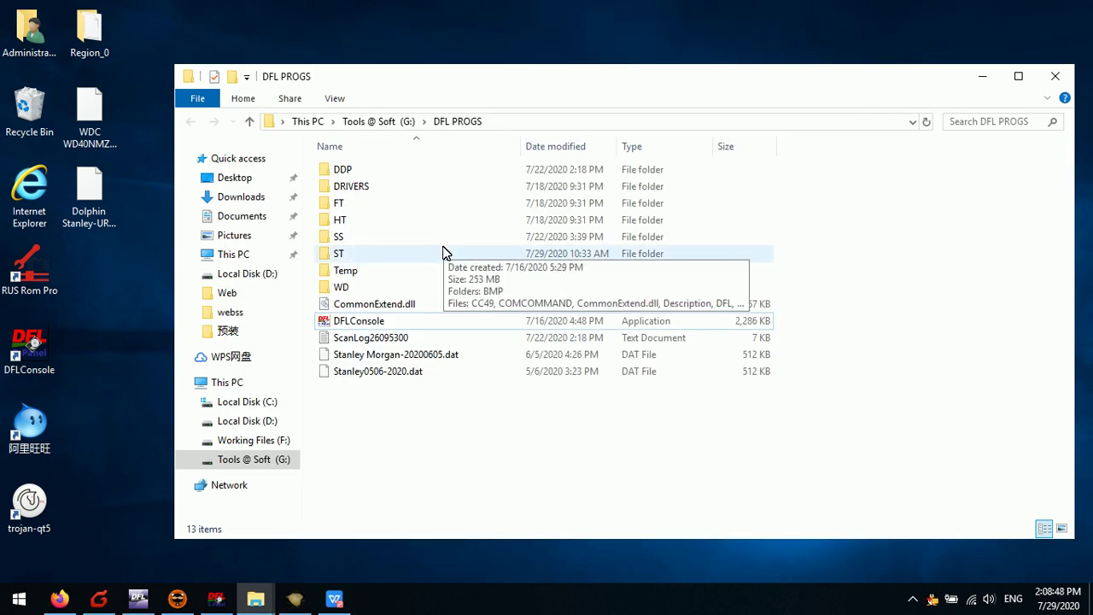
- Launch DFLConsole and generate a REG file for the DFL_URE modules DFLWD, DFLSS and DFLDDP, saved on the Desktop
left_click(981, 76)
double_click(27, 346)
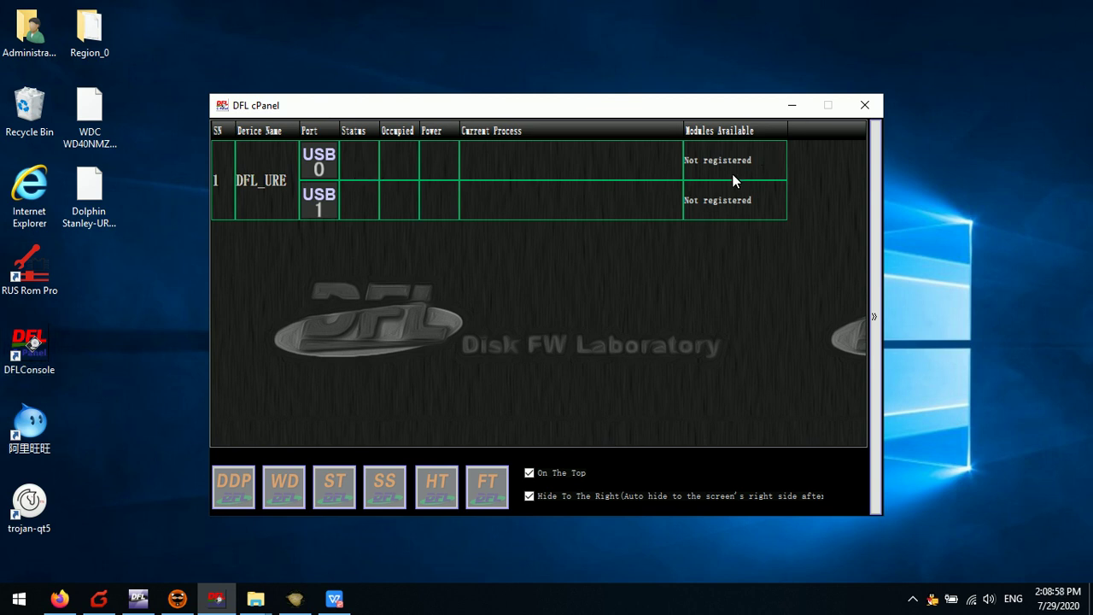
right_click(417, 163)
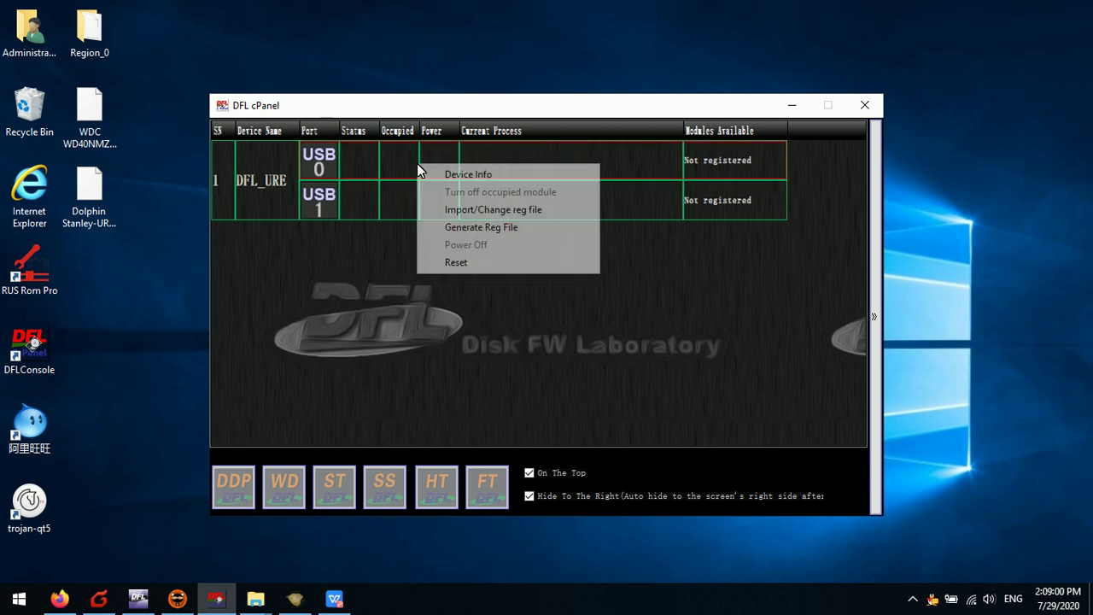
left_click(480, 226)
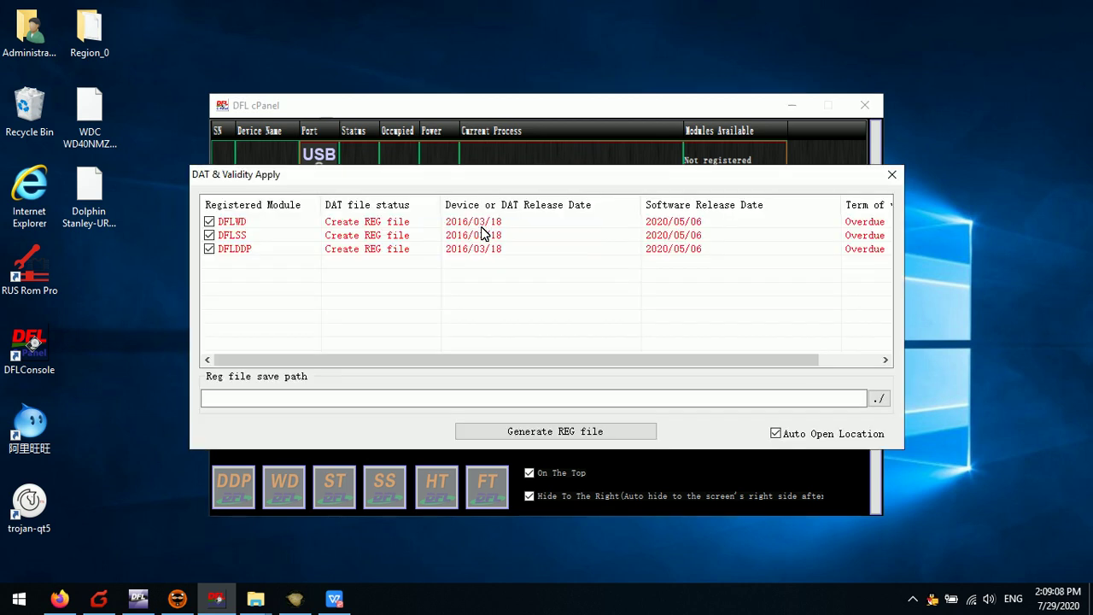
left_click(560, 431)
left_click(598, 527)
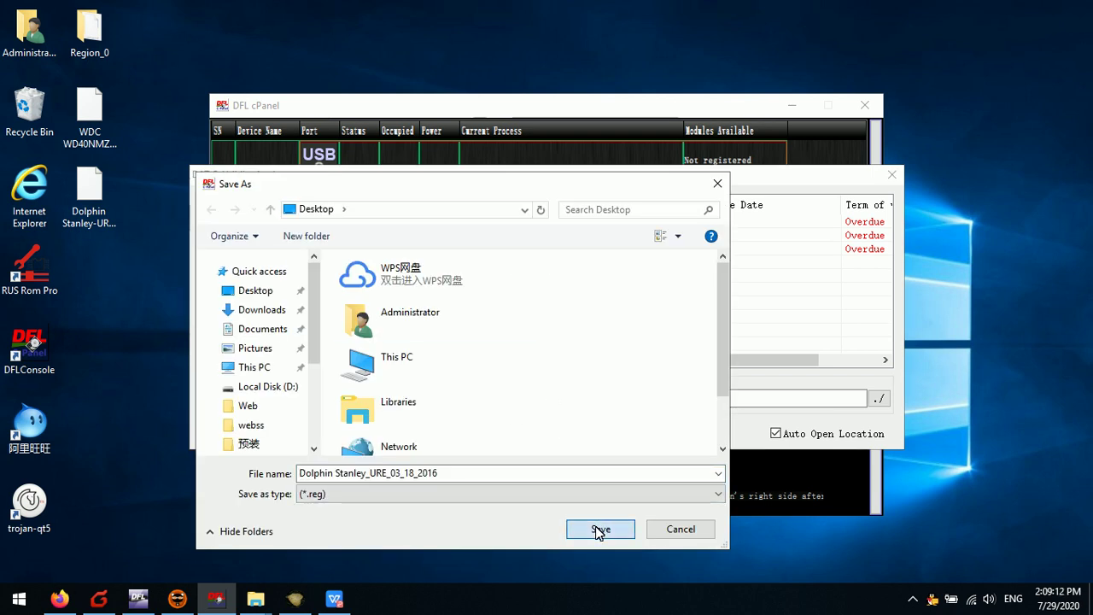
left_click(649, 354)
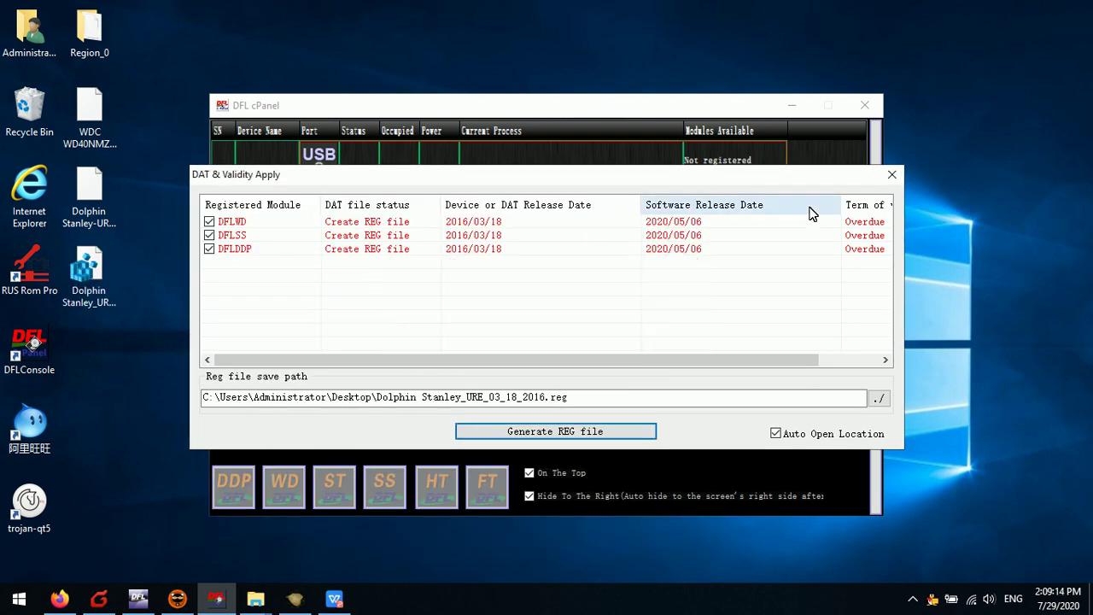
left_click(892, 174)
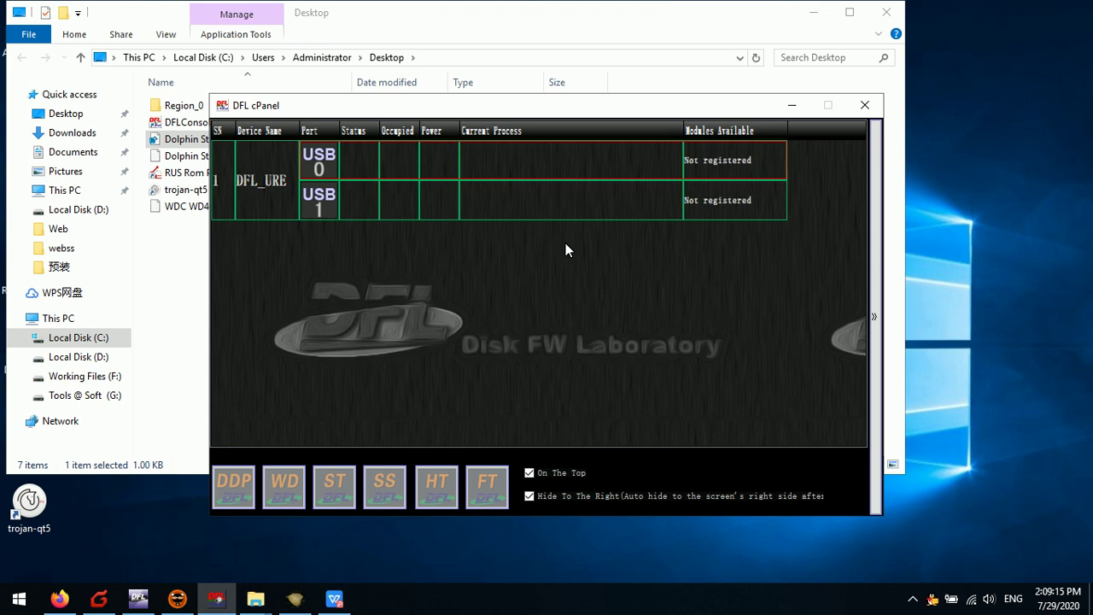
left_click(812, 12)
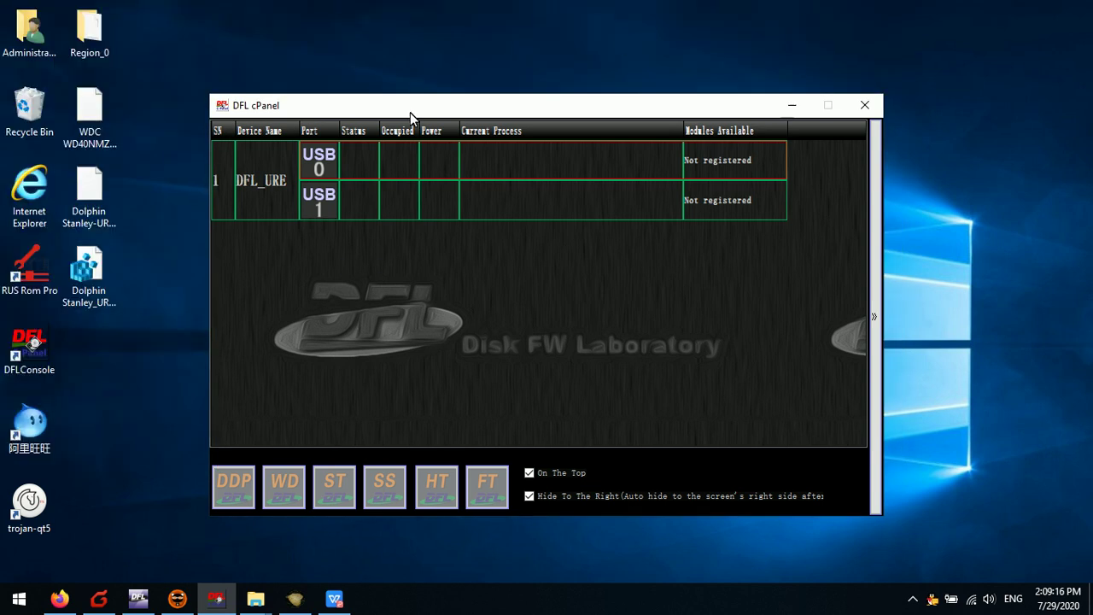
- Identify the generated .reg file and the URE .dat file on the desktop, and close DFL cPanel
left_click(89, 281)
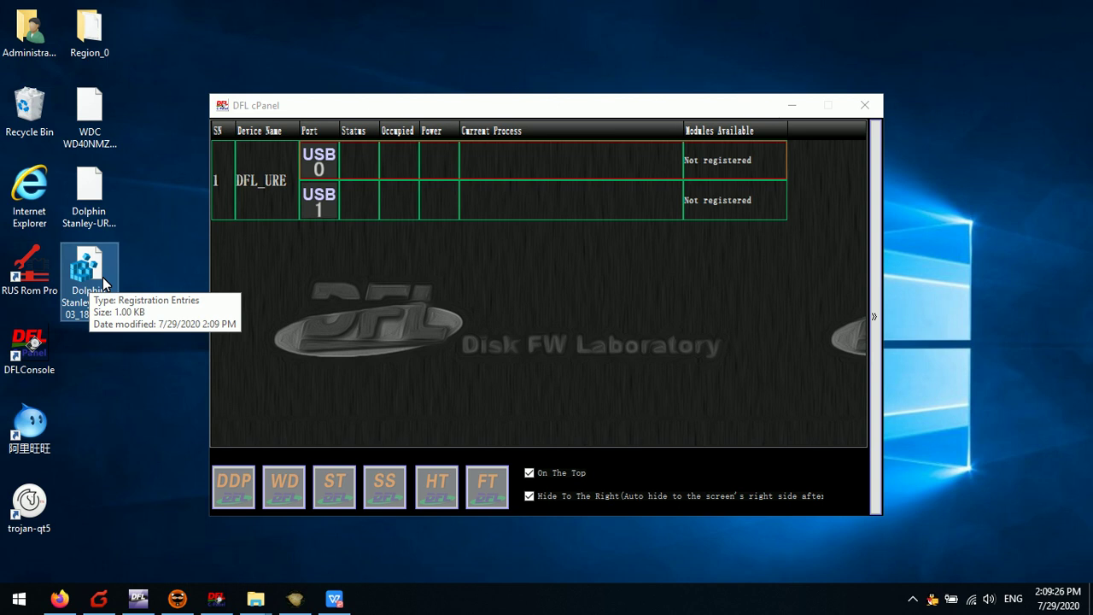
left_click(102, 209)
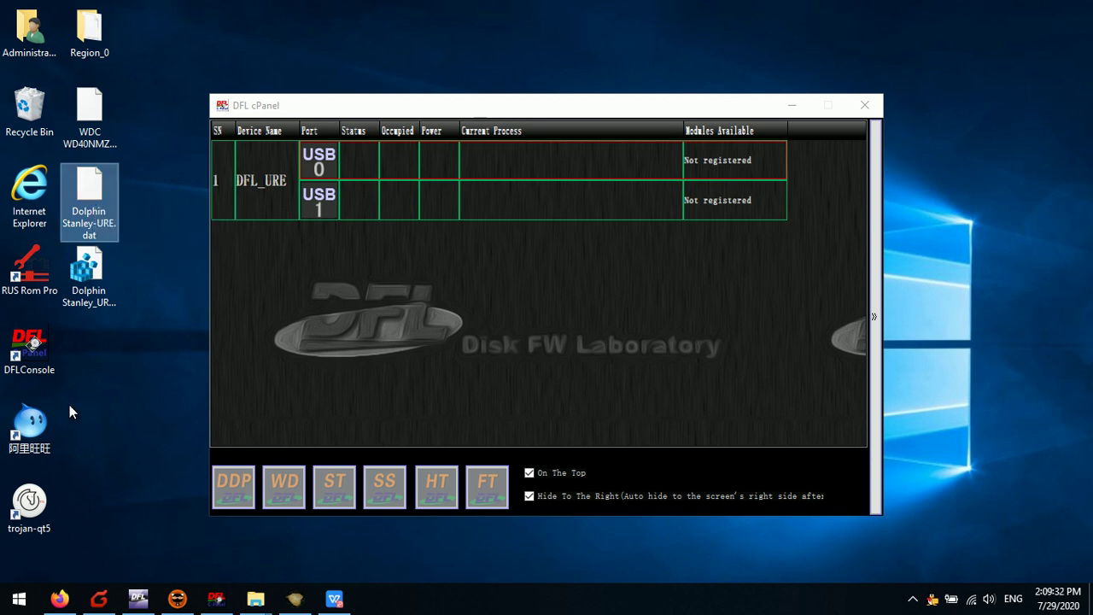
left_click(864, 105)
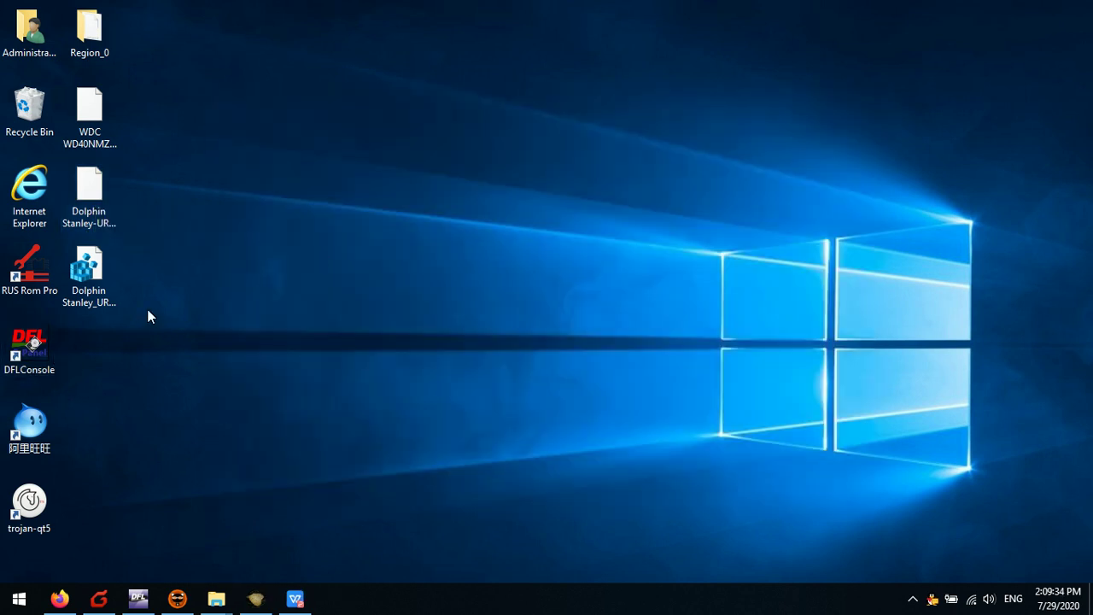
- Open the DFLConsole file location, copy the URE .dat file from the desktop into DFL PROGS, and minimize the folder
right_click(30, 352)
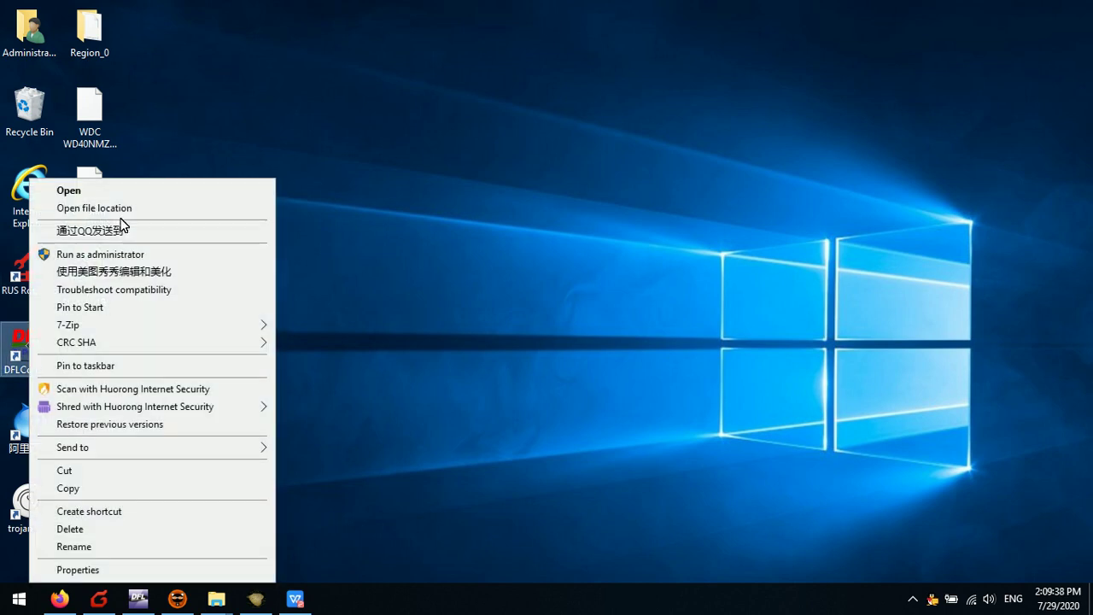
left_click(154, 211)
left_click(445, 410)
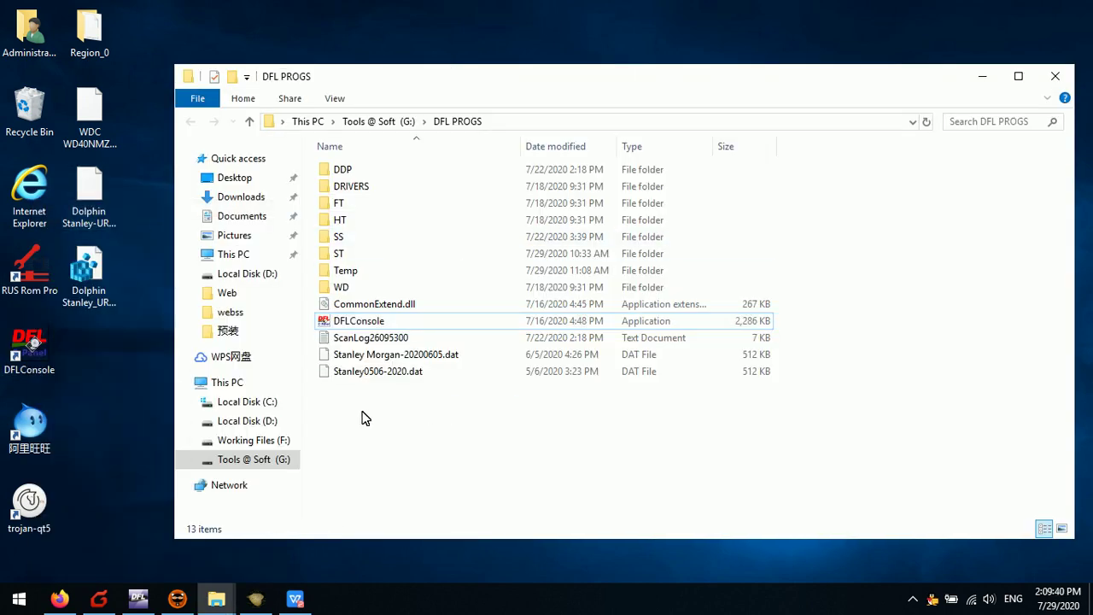
left_click(90, 208)
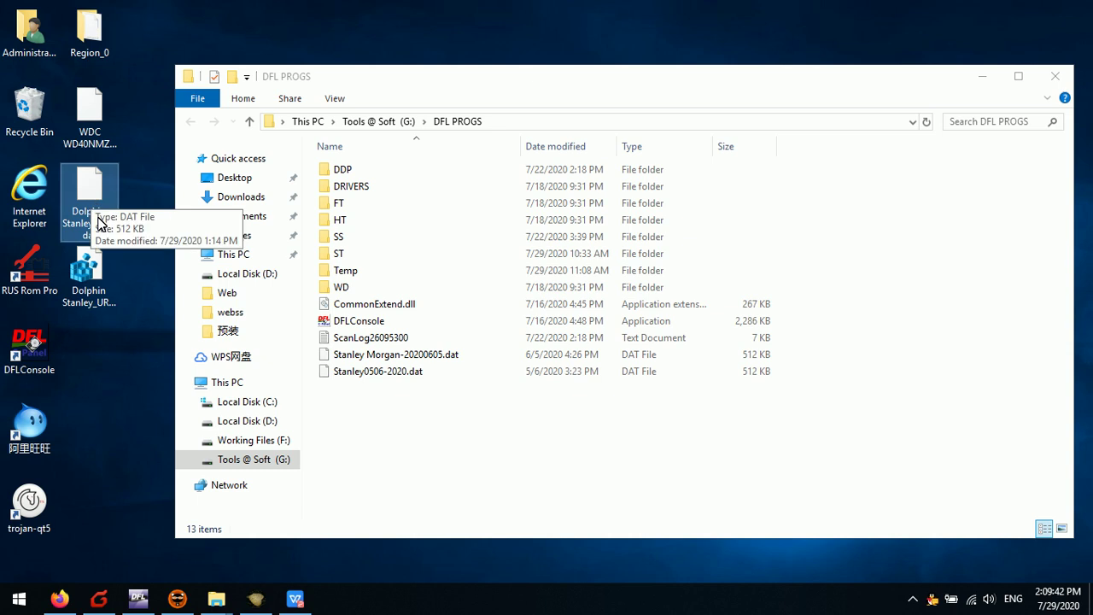
left_click_drag(91, 200, 441, 449)
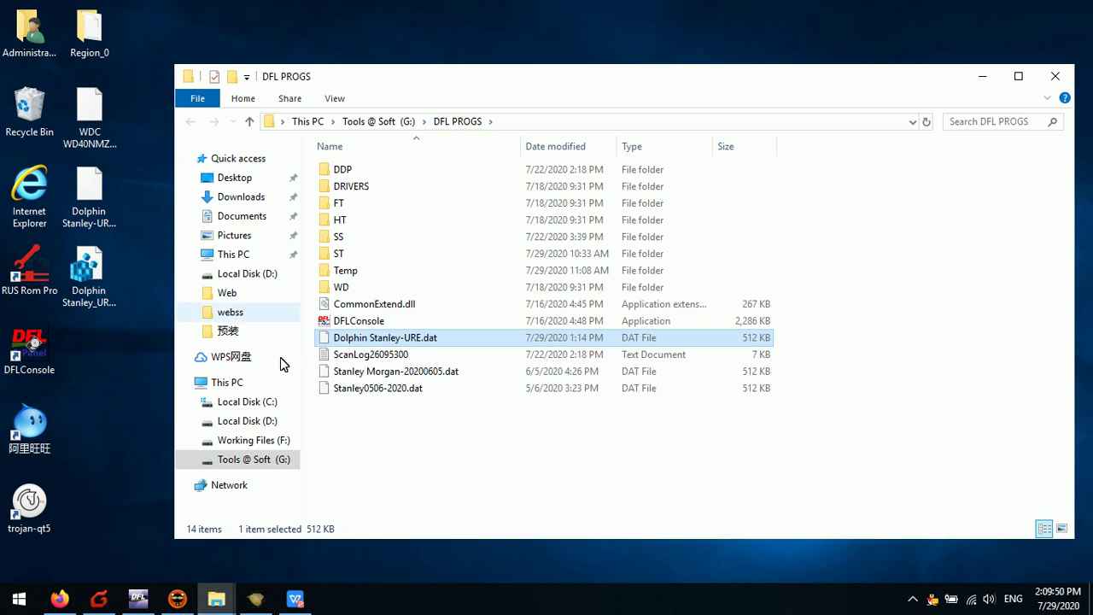
left_click(388, 473)
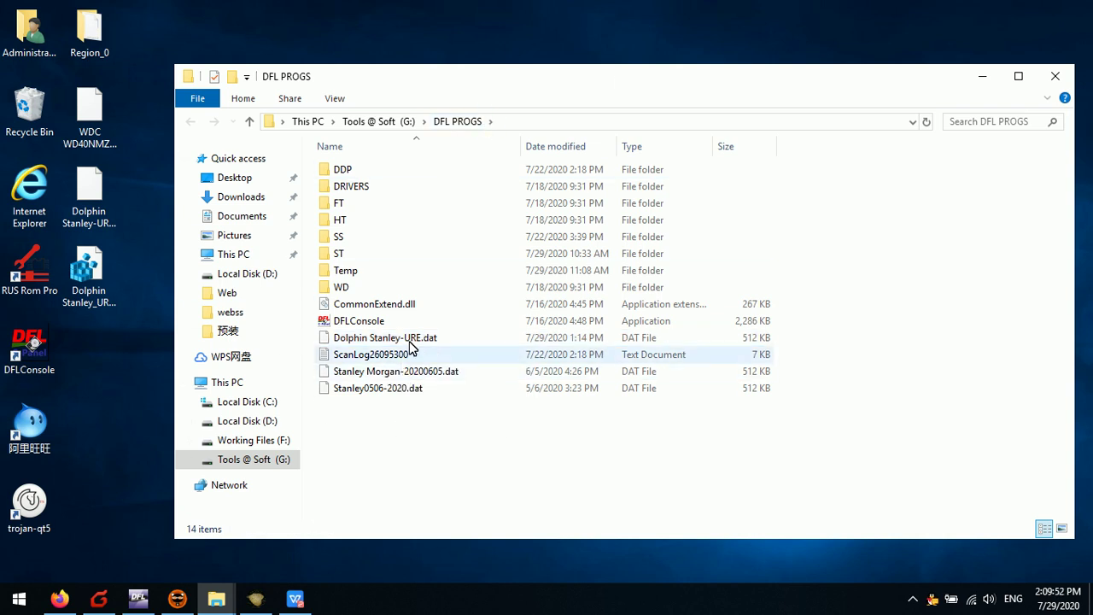
left_click(413, 342)
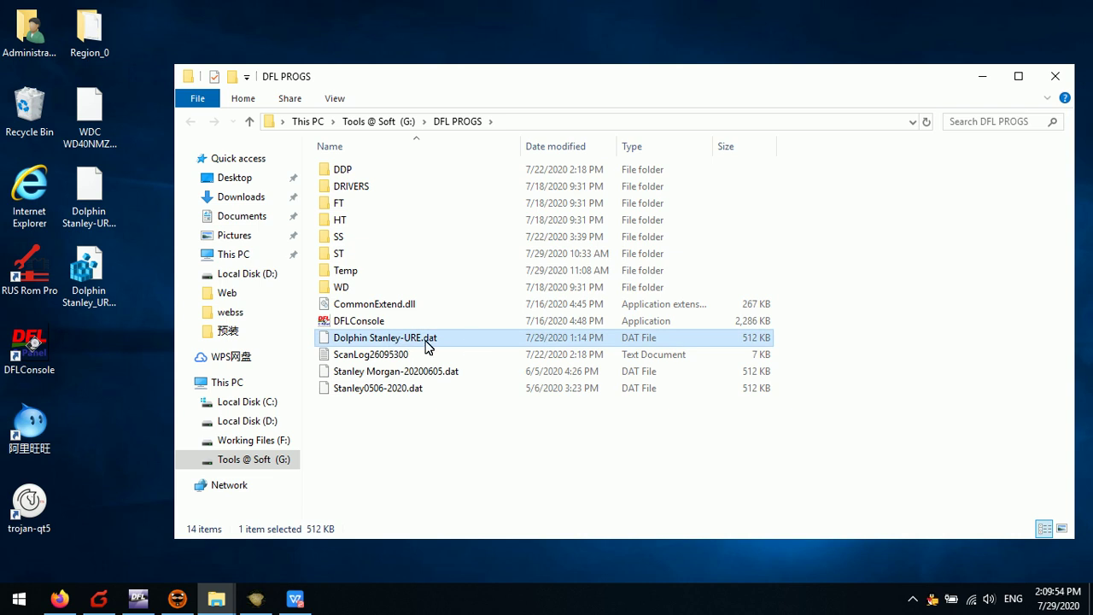
left_click(854, 222)
left_click(981, 76)
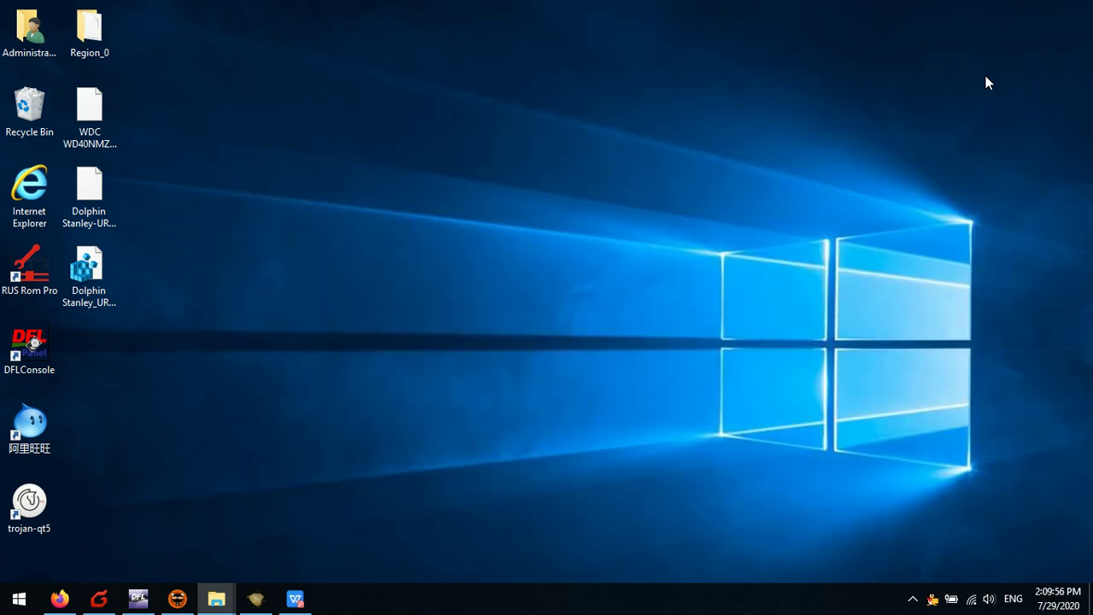
- Launch DFLConsole again and open the available modules for port USB 0 of the DFL_URE
double_click(47, 345)
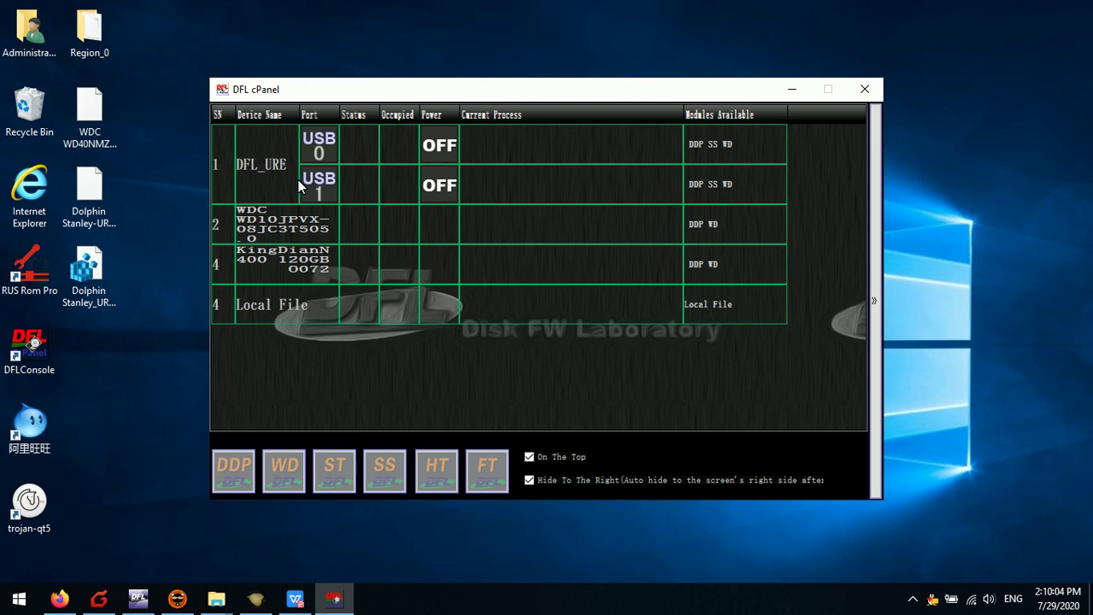
left_click(356, 147)
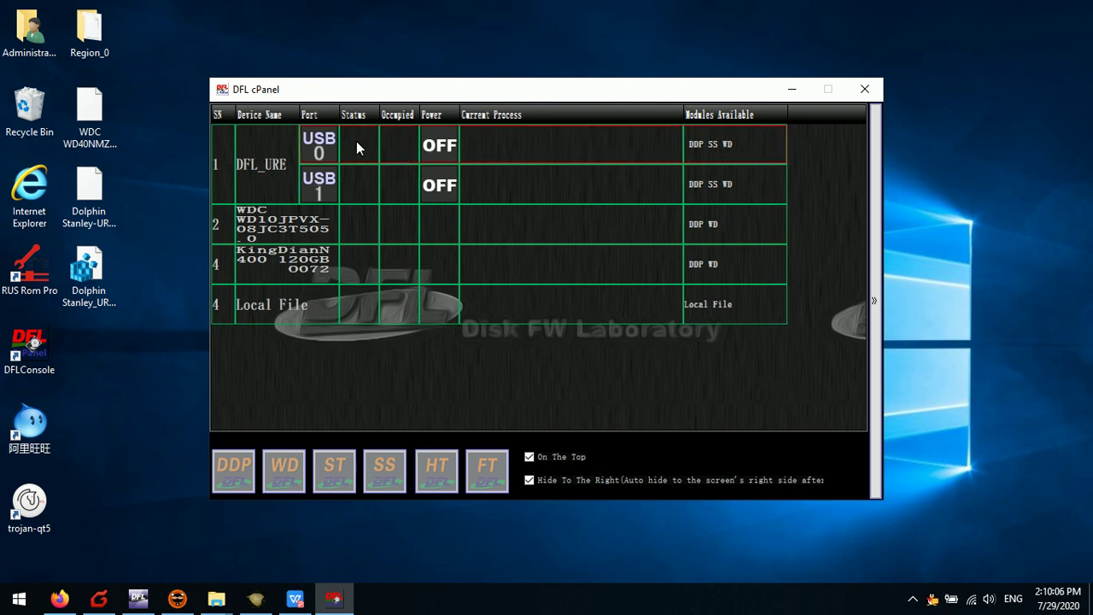
double_click(356, 145)
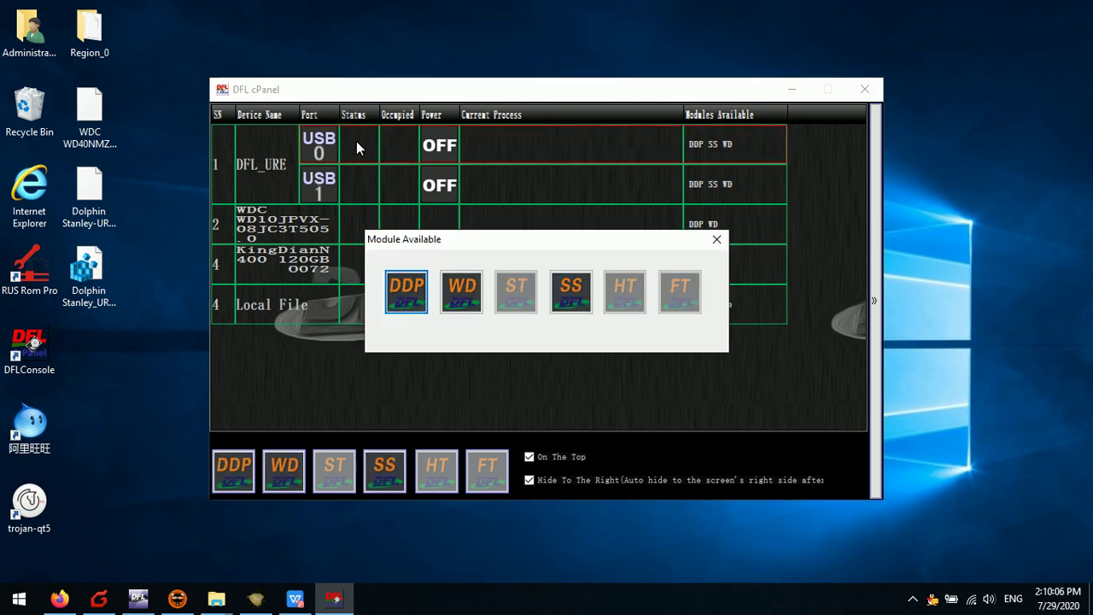
left_click(412, 294)
left_click(580, 309)
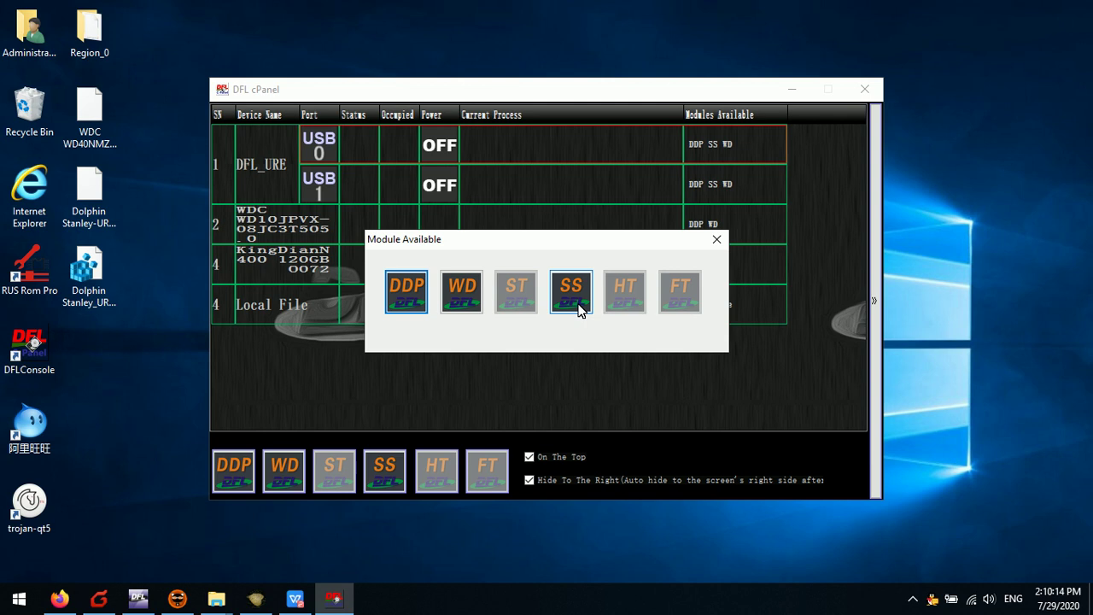